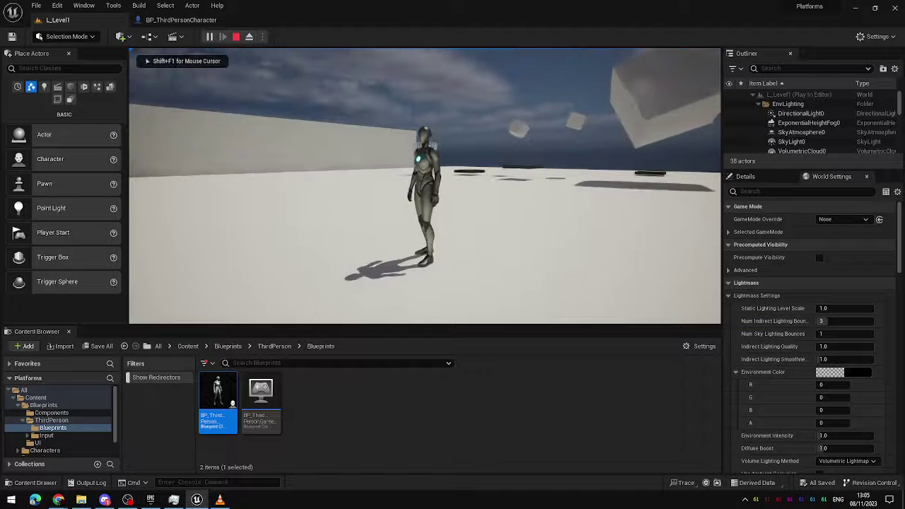
# Walk the character around the running level to inspect the current gameplay view, and end the play session.
pyautogui.press('w')
pyautogui.press('s')
pyautogui.press('w')
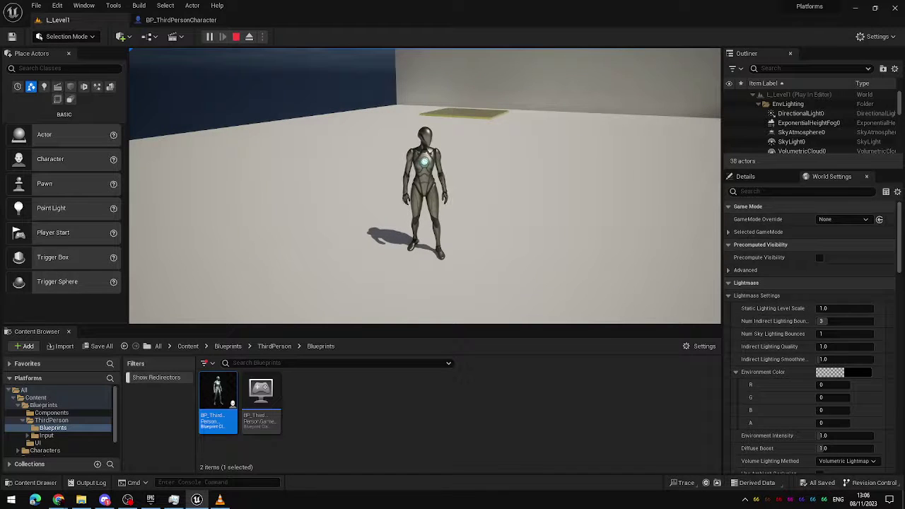
pyautogui.press('w')
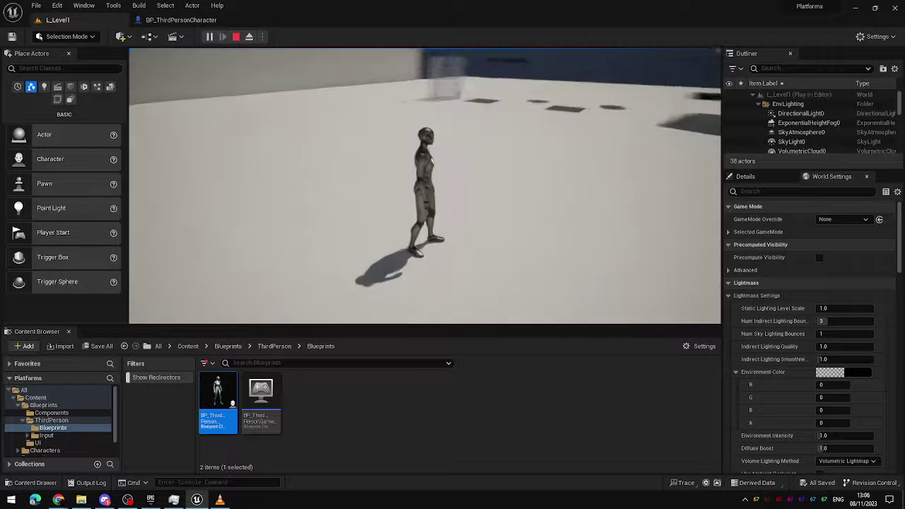
pyautogui.press('w')
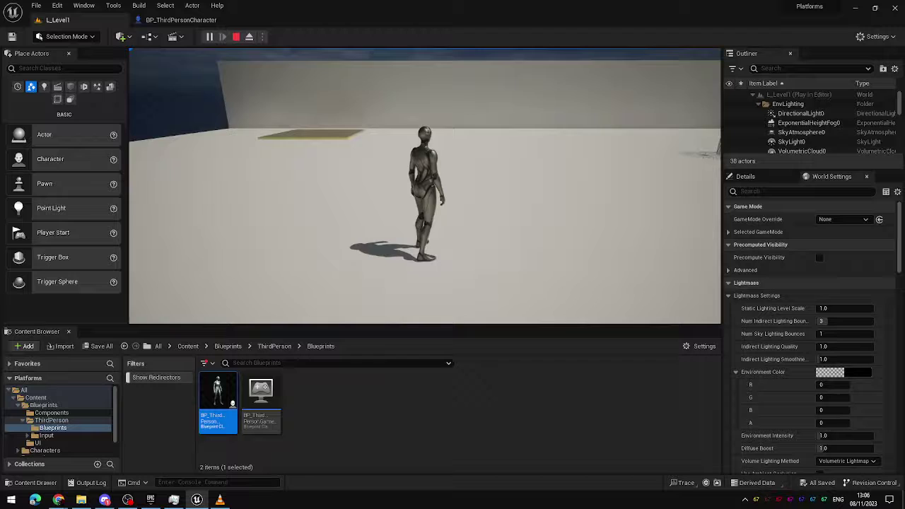
pyautogui.press('Escape')
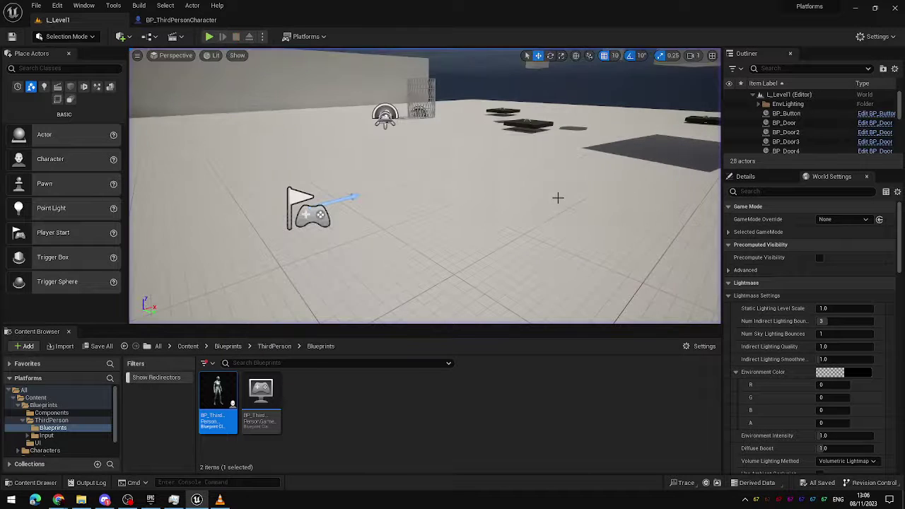
# Open the UI folder inside Blueprints and delete the existing W_Crosshair widget blueprint.
pyautogui.moveTo(505, 207); pyautogui.dragTo(431, 207, button='right')
pyautogui.click(383, 404)
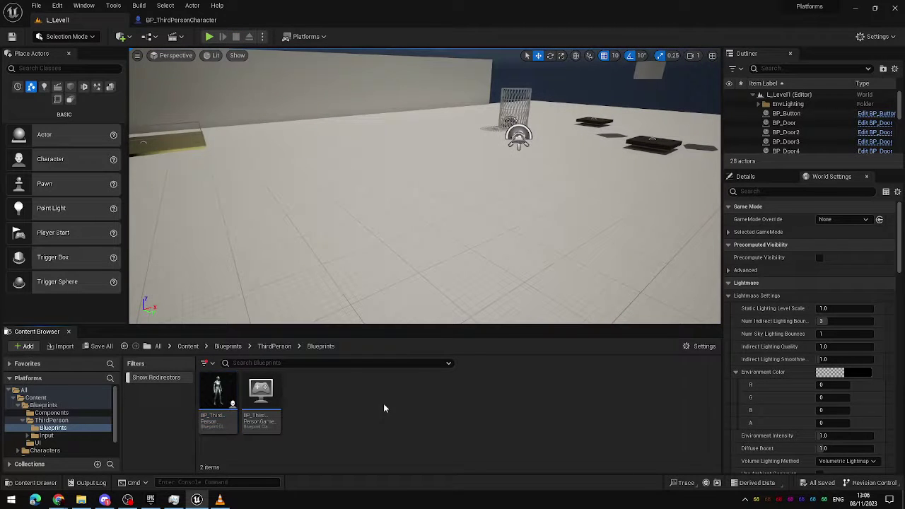
pyautogui.click(227, 346)
pyautogui.doubleClick(301, 402)
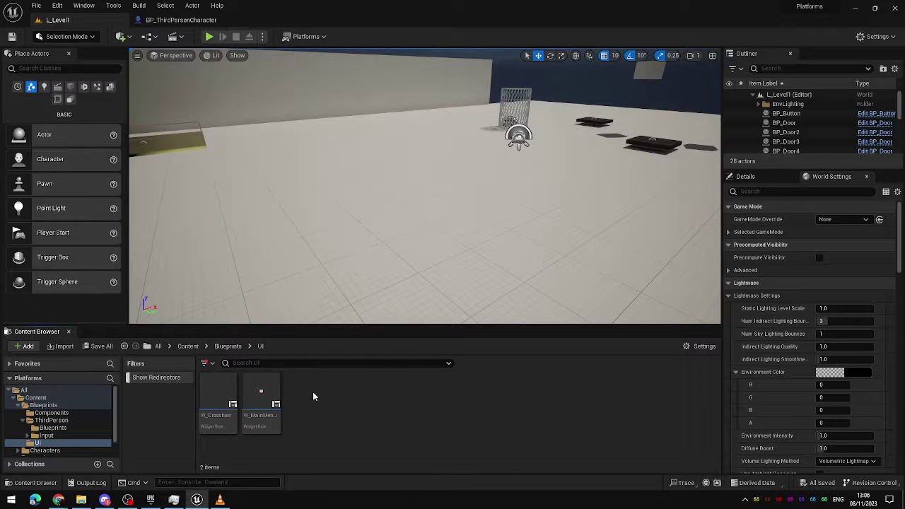
pyautogui.click(218, 399)
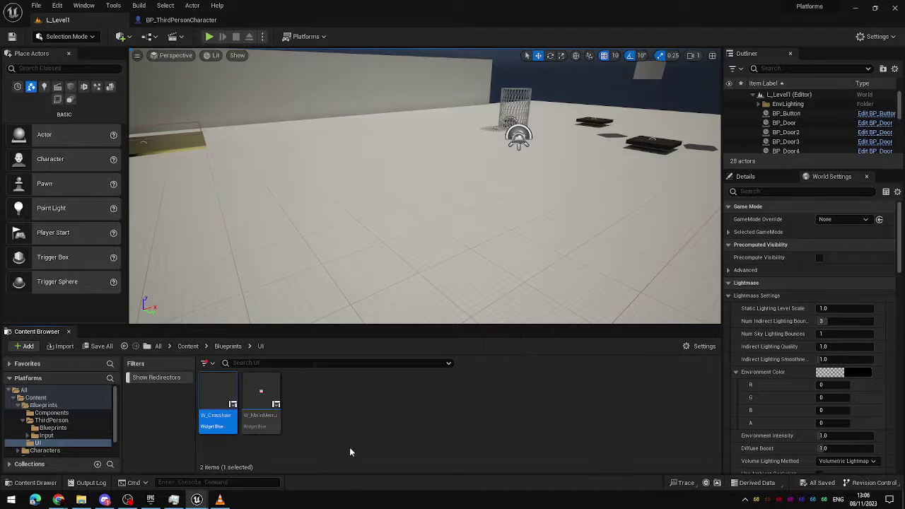
pyautogui.press('Delete')
pyautogui.click(453, 403)
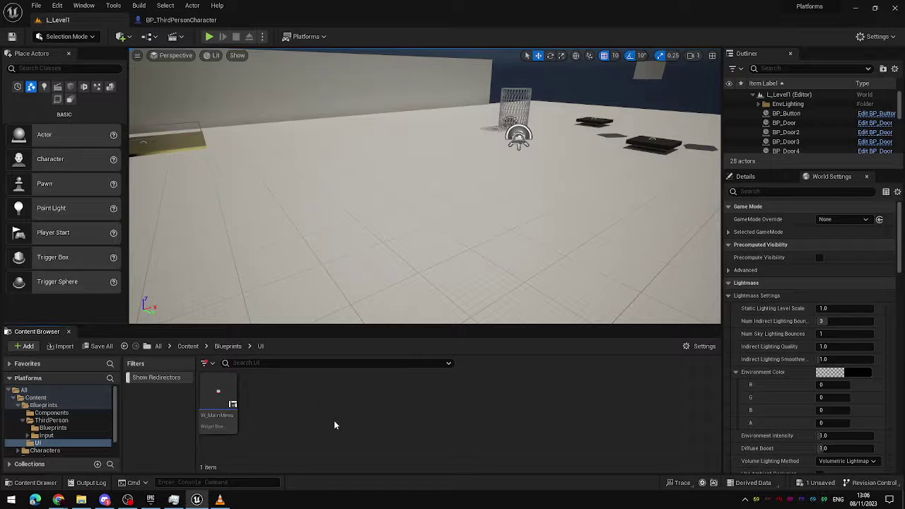
# Create a Widget Blueprint in the UI folder with User Widget as parent class, name it W_Crosshair and open it.
pyautogui.rightClick(286, 399)
pyautogui.moveTo(329, 392)
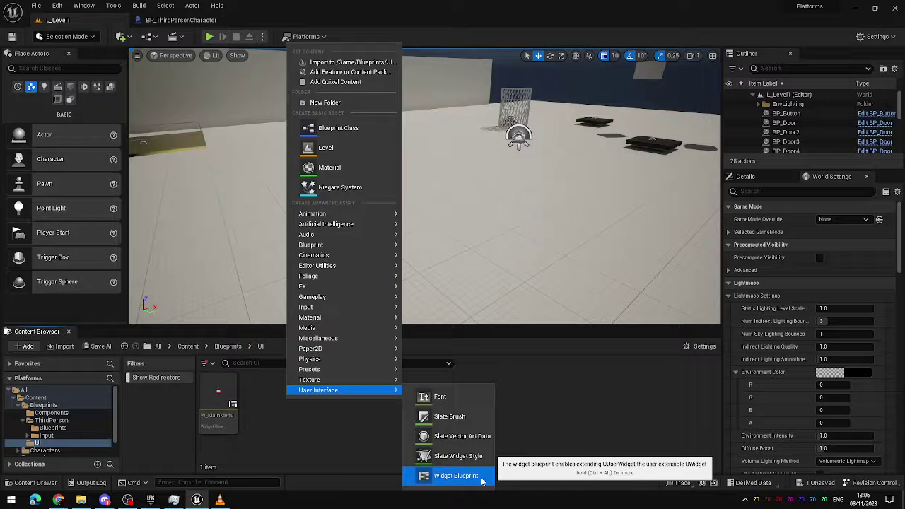
pyautogui.click(456, 475)
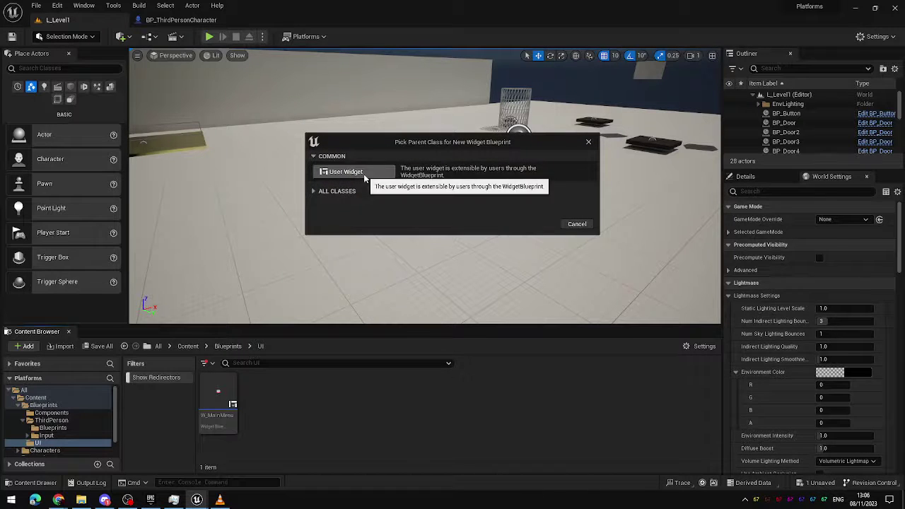
pyautogui.click(367, 174)
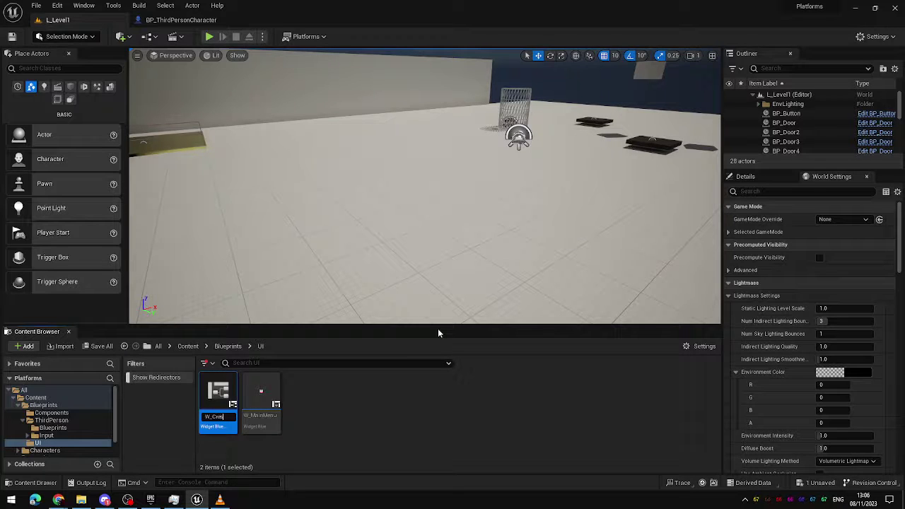
pyautogui.press('Return')
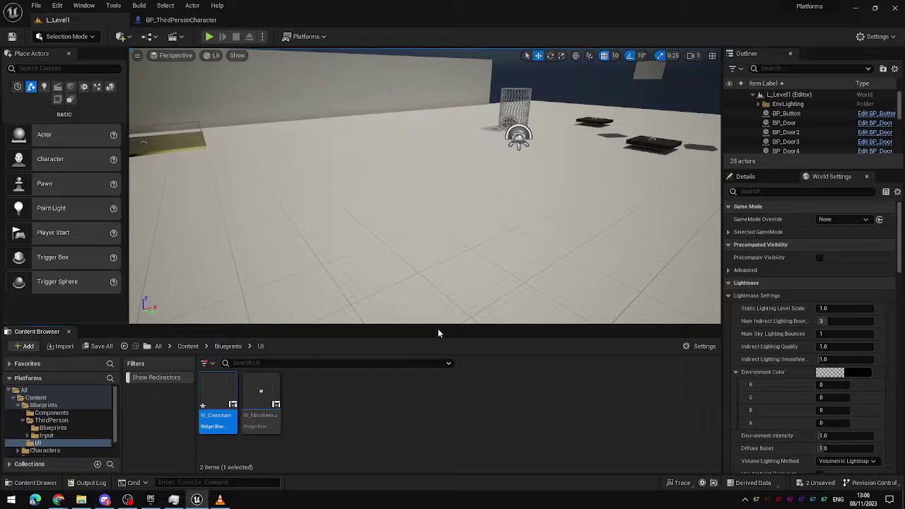
pyautogui.press('Return')
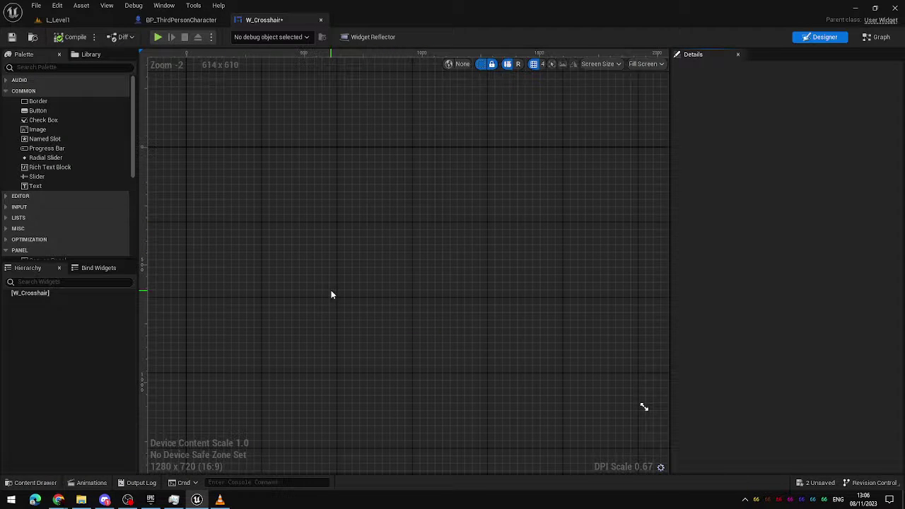
# Find the Canvas Panel by searching the palette for "canva" and add it as the root of W_Crosshair.
pyautogui.click(25, 68)
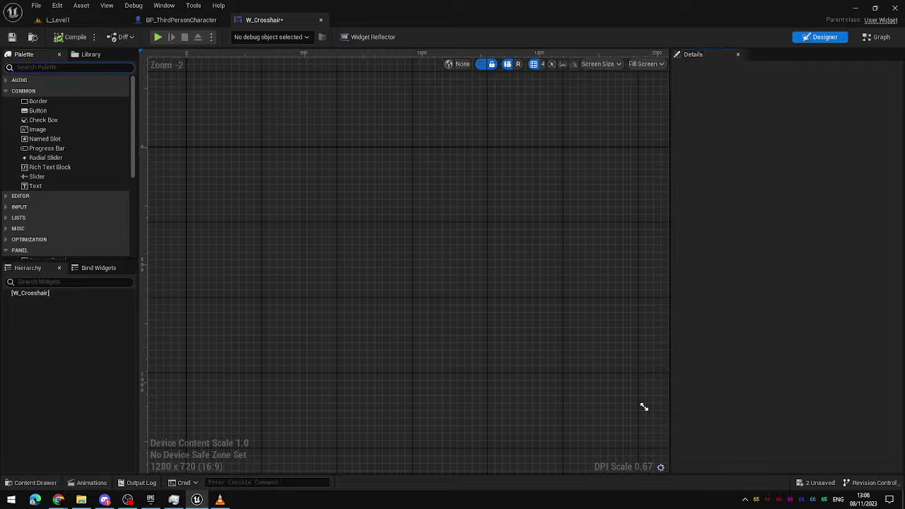
pyautogui.write('cans')
pyautogui.write('va')
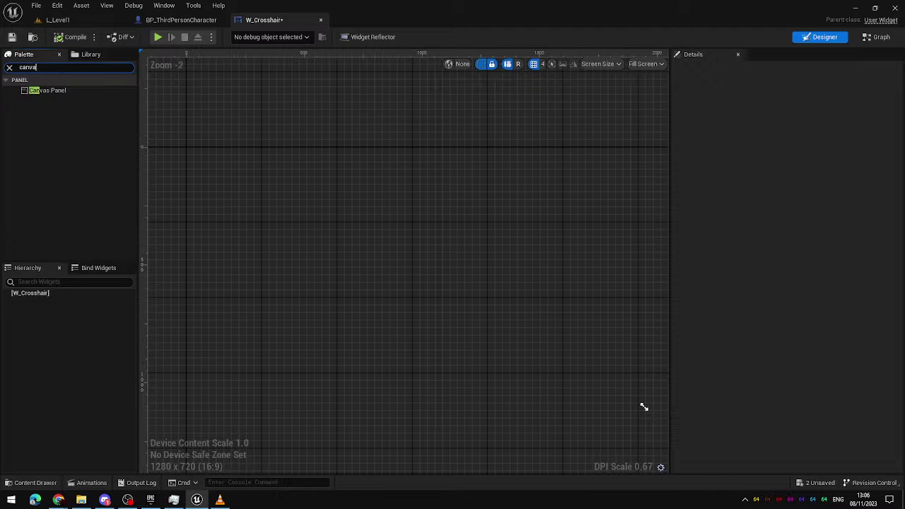
pyautogui.moveTo(80, 94); pyautogui.dragTo(367, 230)
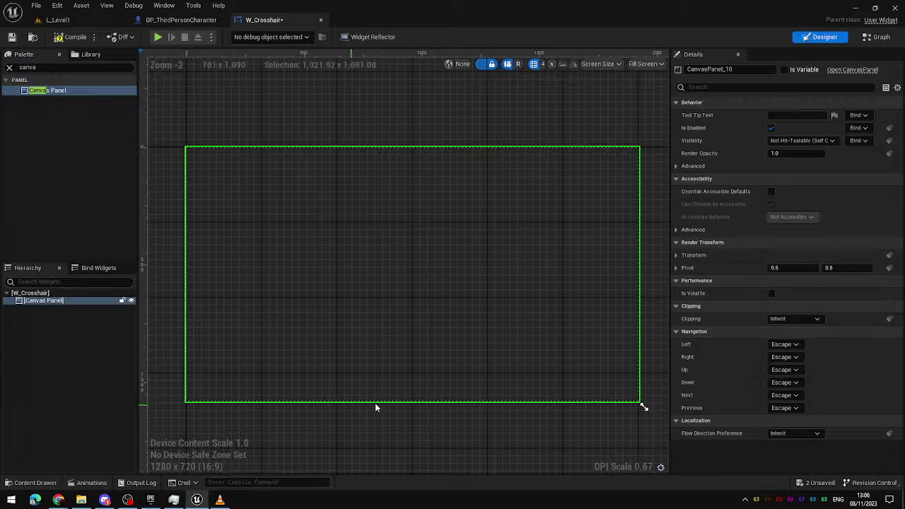
# Clear the palette search and add an Image widget as a child of the Canvas Panel.
pyautogui.click(7, 68)
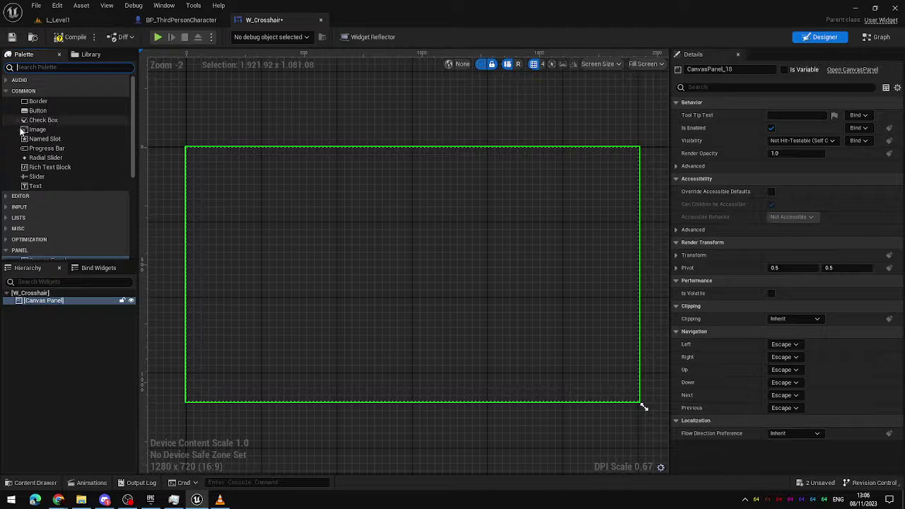
pyautogui.moveTo(41, 129); pyautogui.dragTo(45, 346)
pyautogui.moveTo(63, 302); pyautogui.dragTo(63, 302)
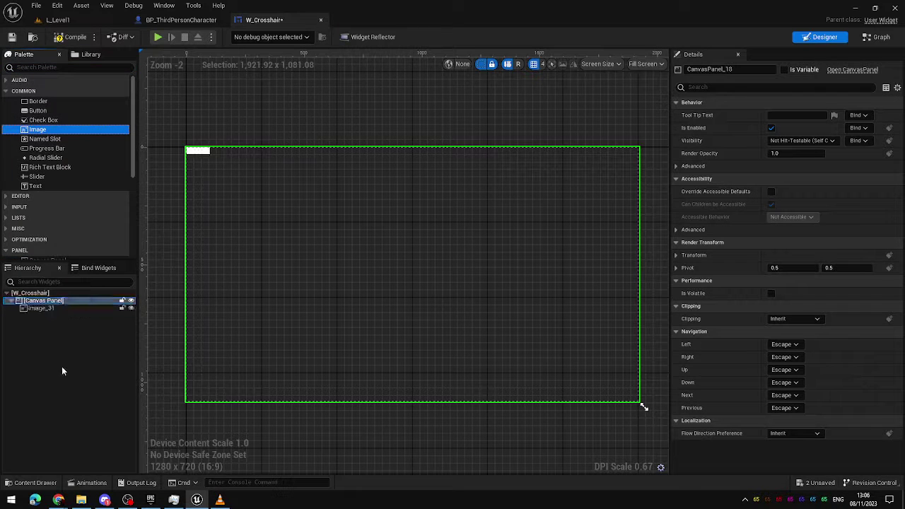
pyautogui.click(42, 308)
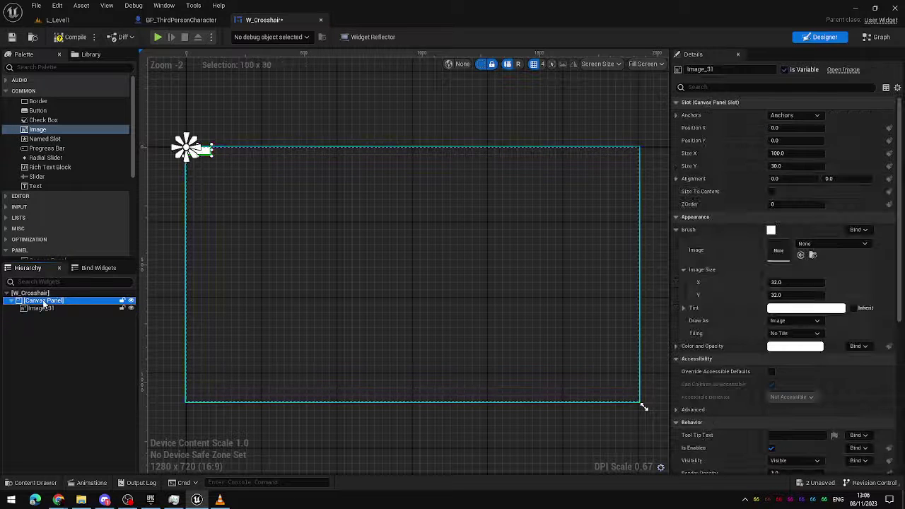
pyautogui.click(44, 303)
# Anchor the image to the centre of the canvas and resize the preview screen to 1263 x 683.
pyautogui.click(62, 308)
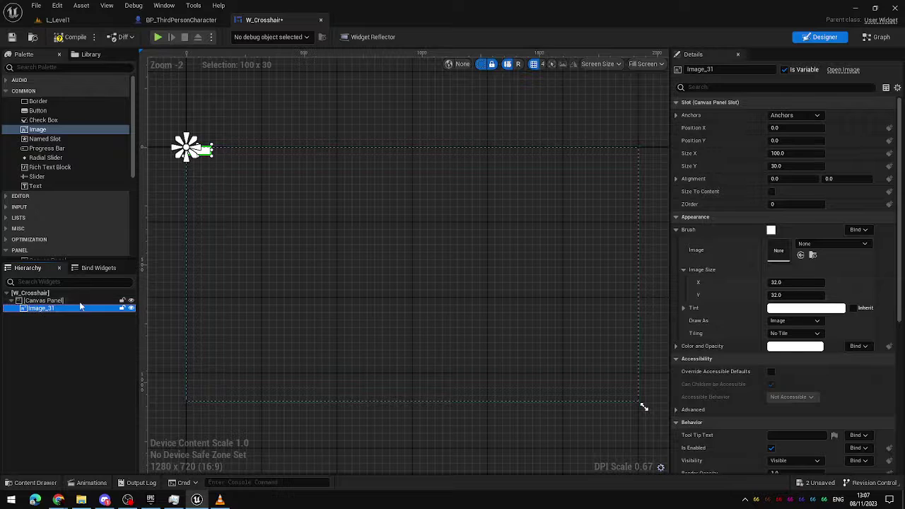
pyautogui.click(814, 116)
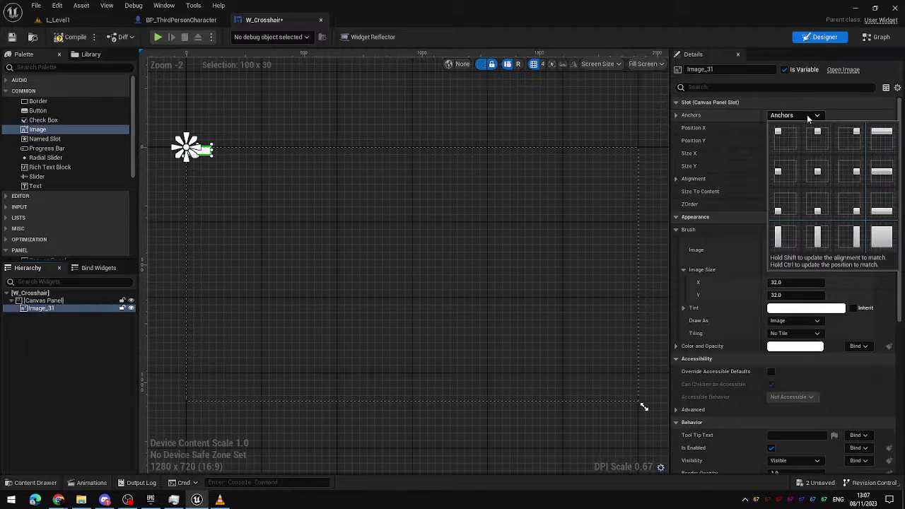
pyautogui.click(819, 178)
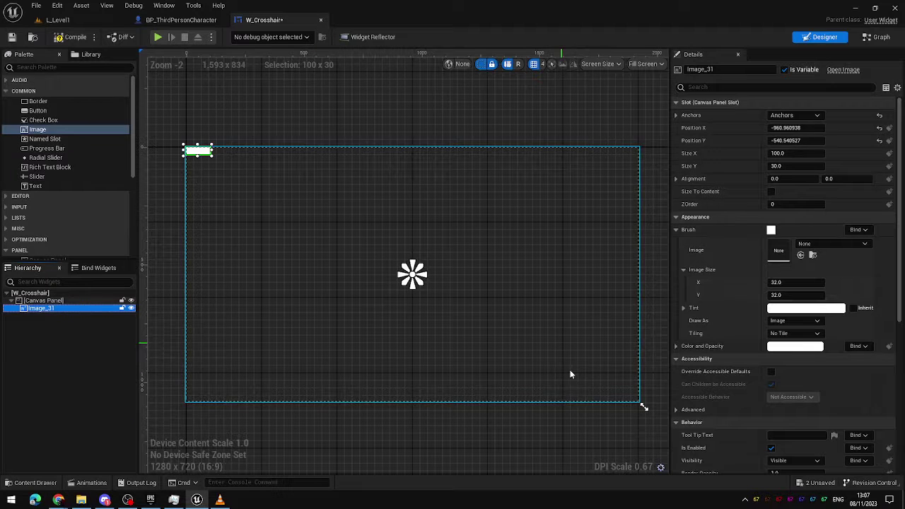
pyautogui.moveTo(642, 407)
pyautogui.mouseDown()
pyautogui.moveTo(405, 276)
pyautogui.moveTo(486, 294)
pyautogui.moveTo(426, 304)
pyautogui.moveTo(628, 372)
pyautogui.moveTo(615, 323)
pyautogui.moveTo(345, 313)
pyautogui.moveTo(454, 434)
pyautogui.moveTo(646, 384)
pyautogui.moveTo(637, 392)
pyautogui.mouseUp()
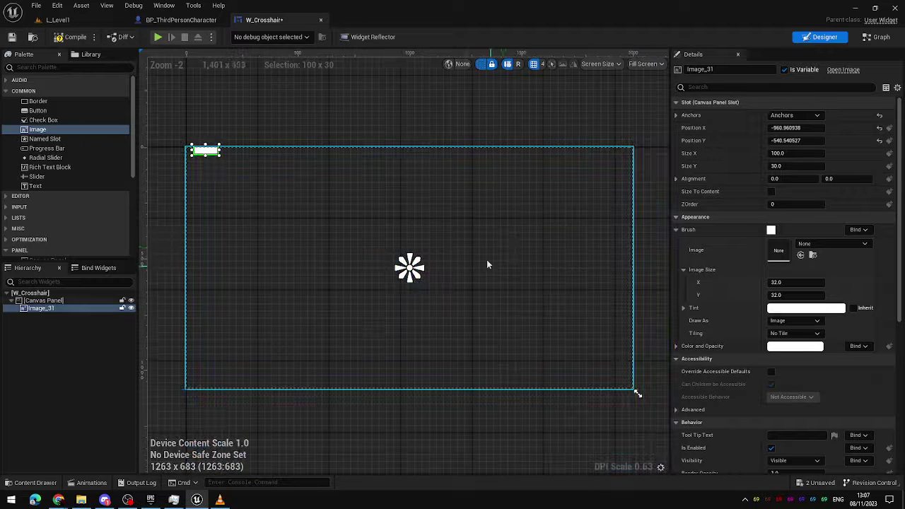
# Set the image's Position X and Position Y to 0 and inspect its placement relative to the centre anchor.
pyautogui.click(792, 128)
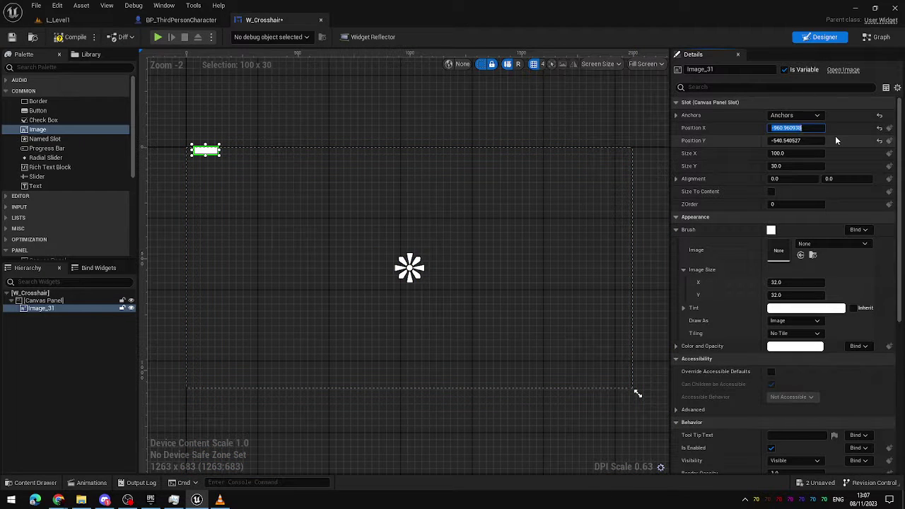
pyautogui.write('0')
pyautogui.press('Tab')
pyautogui.write('0')
pyautogui.press('Return')
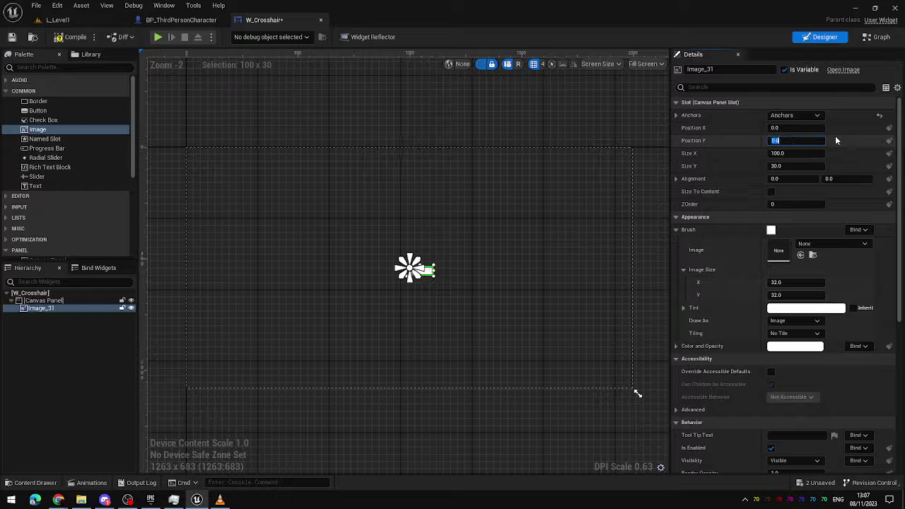
pyautogui.scroll(16, 331, 245)
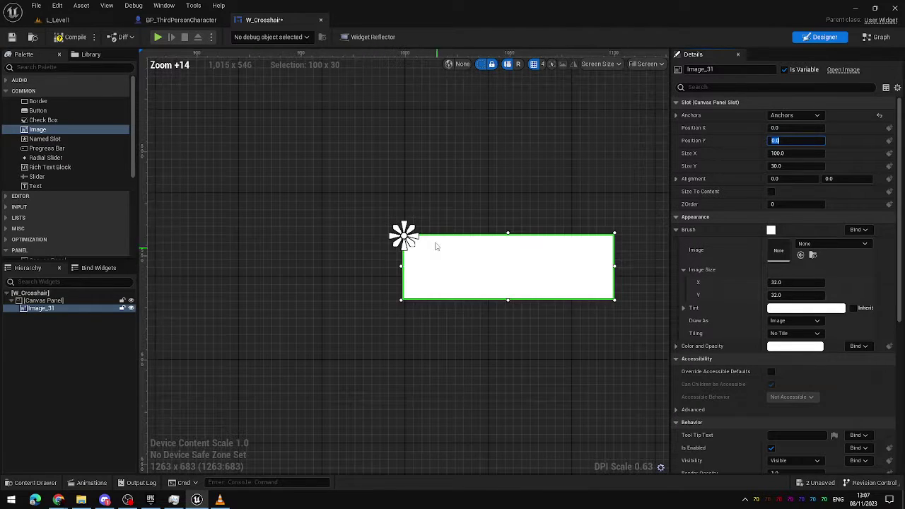
pyautogui.scroll(-17, 391, 206)
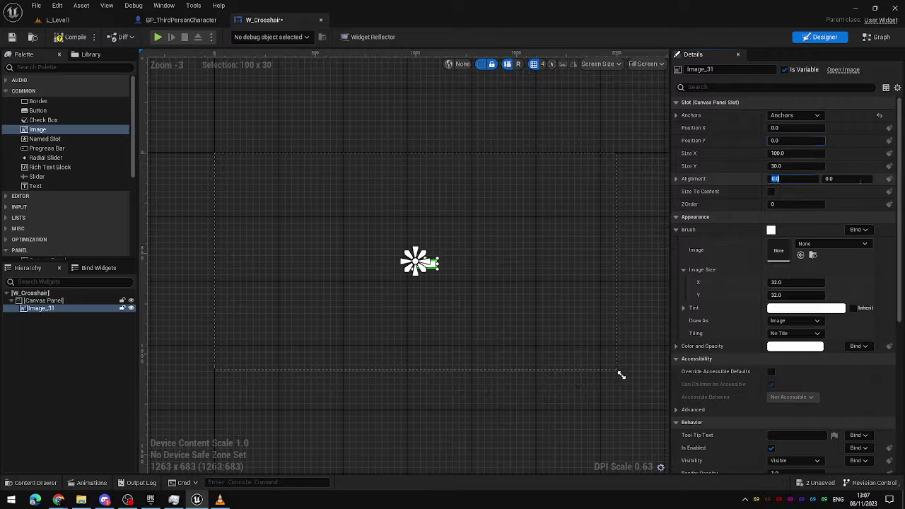
# Set the image's alignment to 0.5 on both axes and check its centring on the anchor.
pyautogui.write('.5')
pyautogui.press('Tab')
pyautogui.write('0.5')
pyautogui.press('Return')
pyautogui.scroll(17, 411, 254)
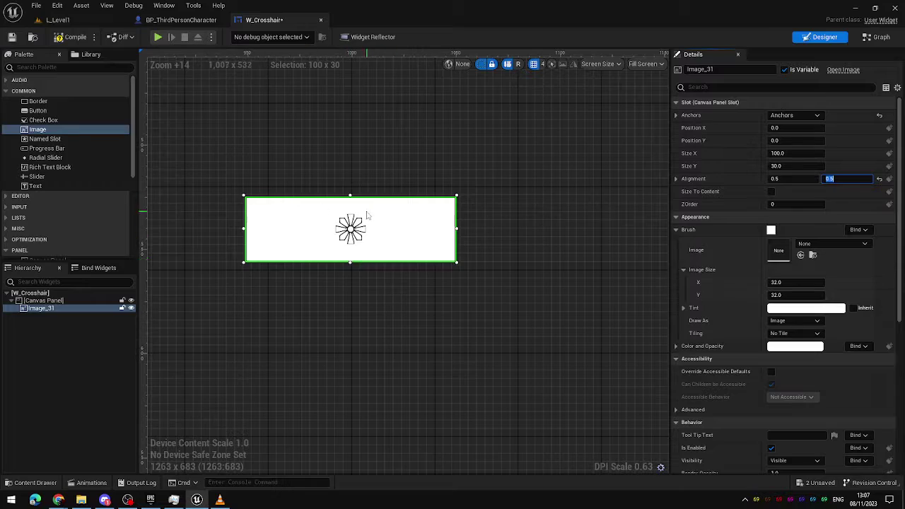
pyautogui.scroll(-20, 371, 223)
pyautogui.scroll(3, 387, 253)
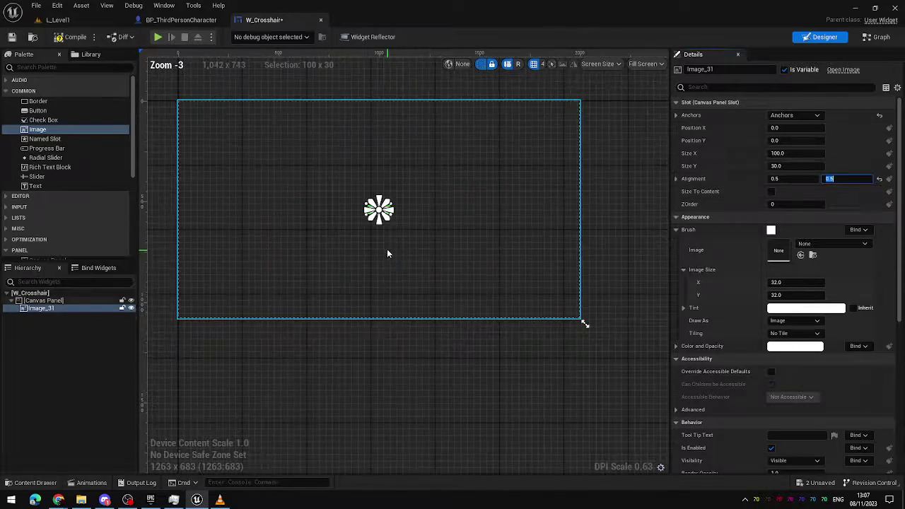
pyautogui.moveTo(387, 253); pyautogui.dragTo(416, 275, button='right')
pyautogui.scroll(1, 421, 273)
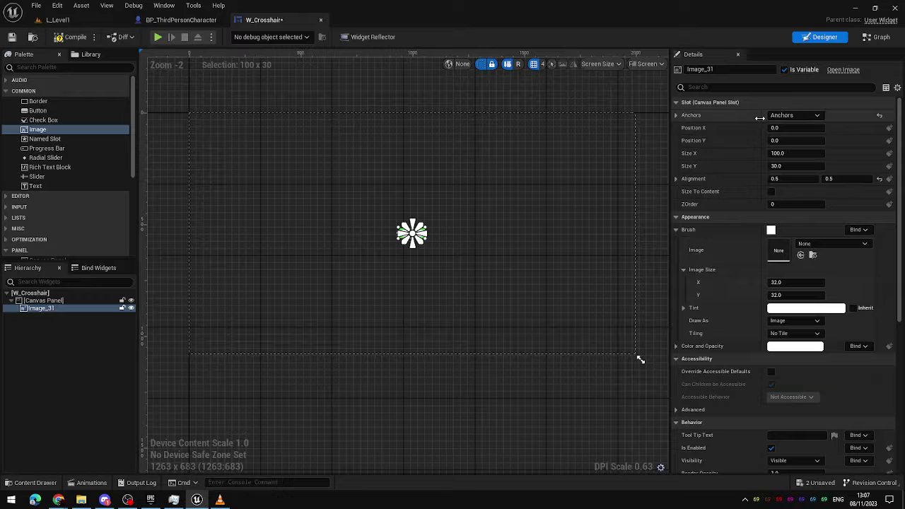
# Assign the S_TargetPoint texture as the image's brush.
pyautogui.click(706, 230)
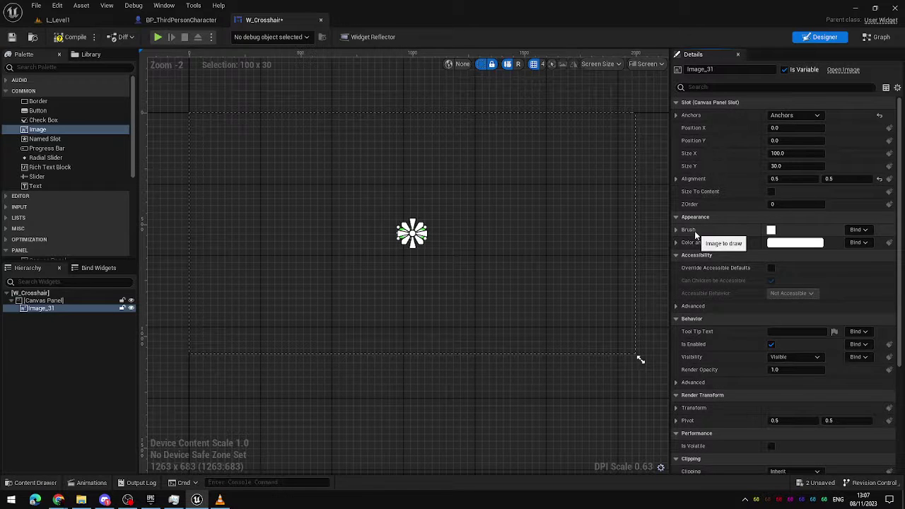
pyautogui.click(693, 230)
pyautogui.click(694, 230)
pyautogui.click(694, 230)
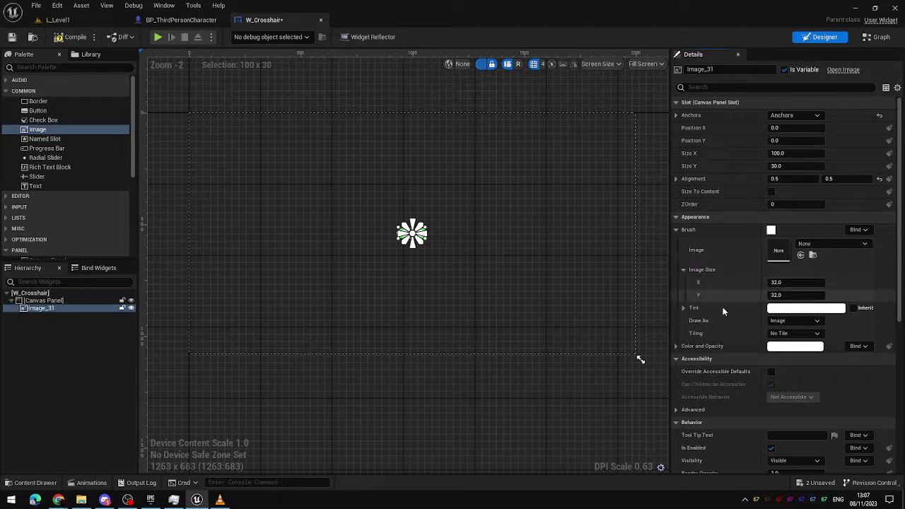
pyautogui.click(832, 243)
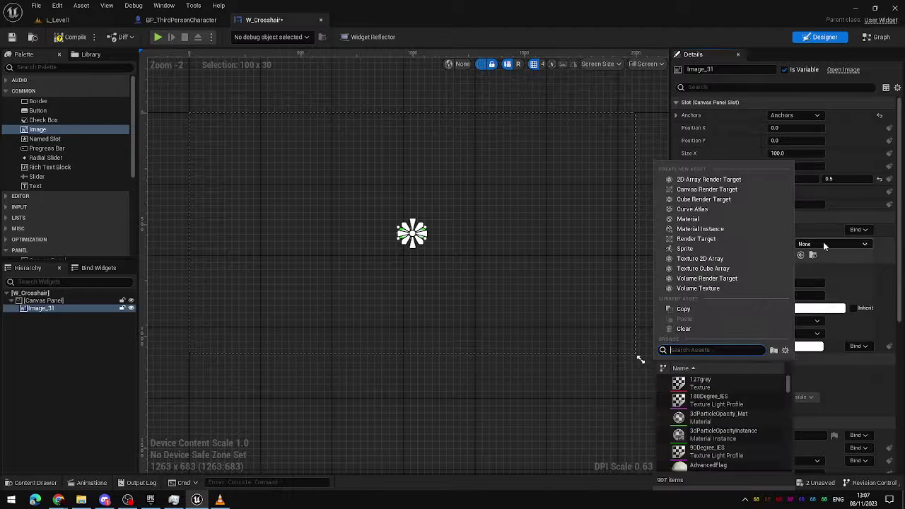
pyautogui.moveTo(789, 382); pyautogui.dragTo(781, 428)
pyautogui.scroll(-5, 750, 424)
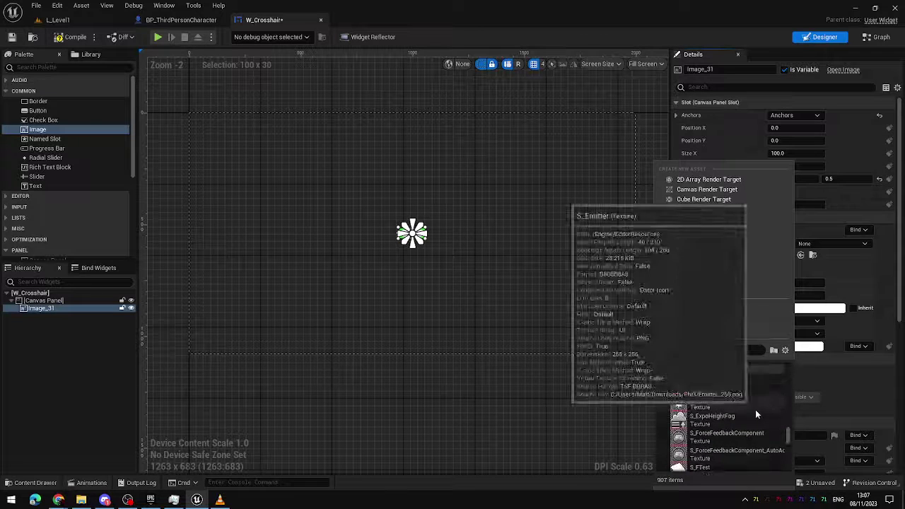
pyautogui.scroll(-10, 755, 409)
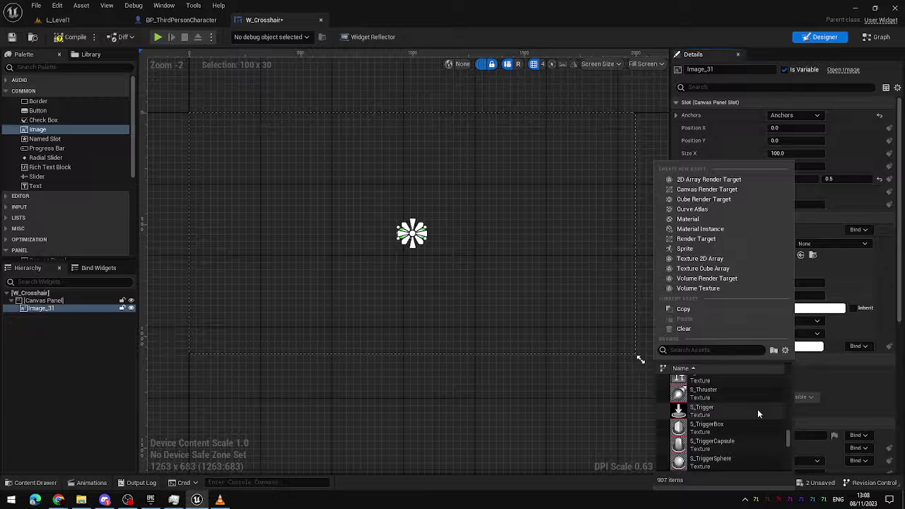
pyautogui.scroll(-3, 759, 410)
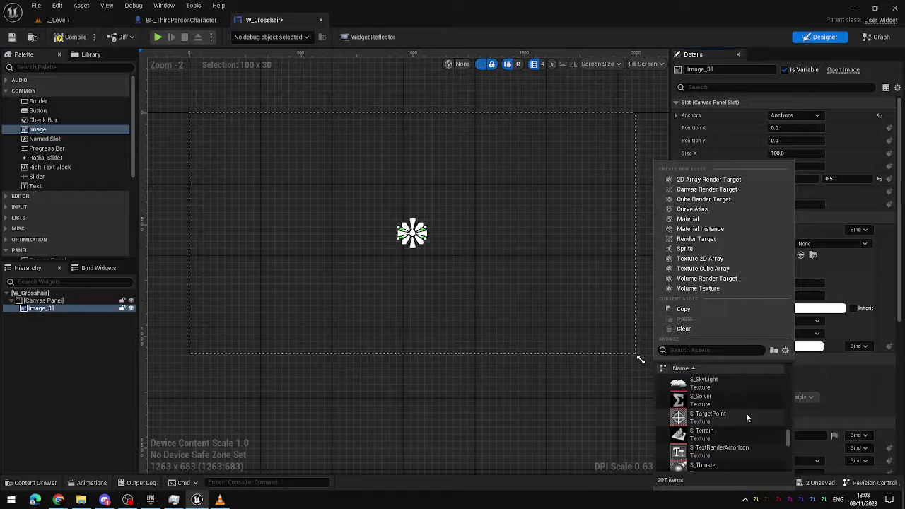
pyautogui.click(706, 416)
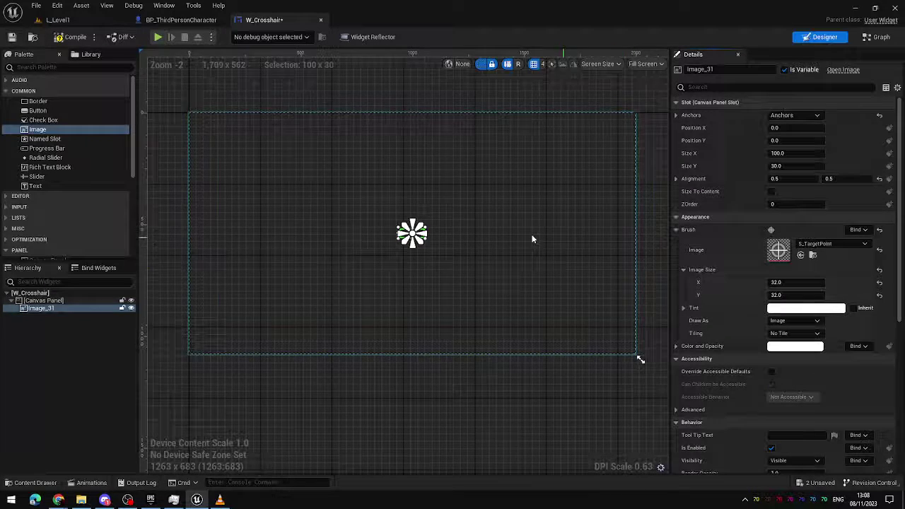
# Try the image with a Size X of 200 and with a size of 32 x 32.
pyautogui.scroll(16, 405, 232)
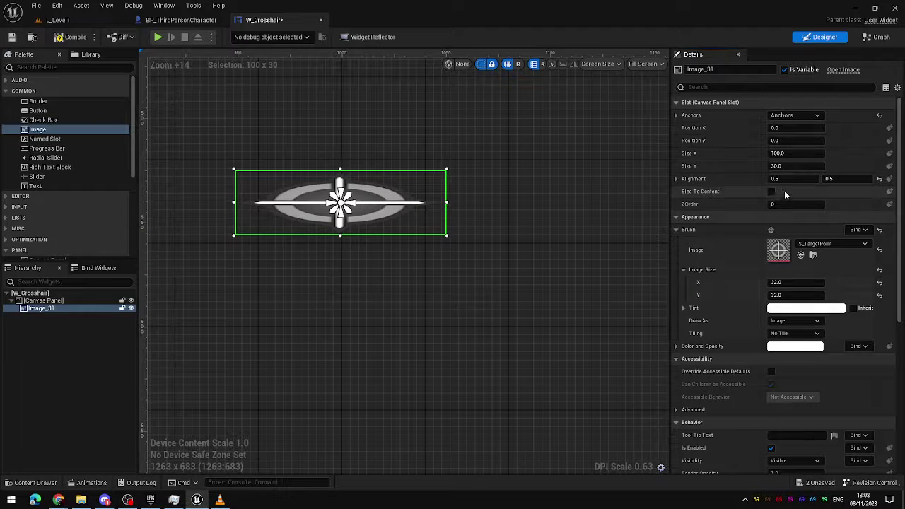
pyautogui.click(795, 153)
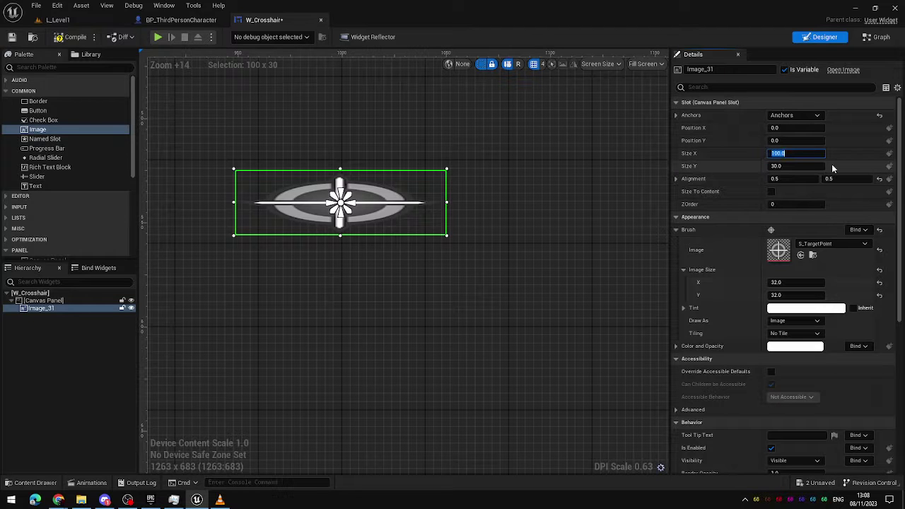
pyautogui.write('200')
pyautogui.press('Return')
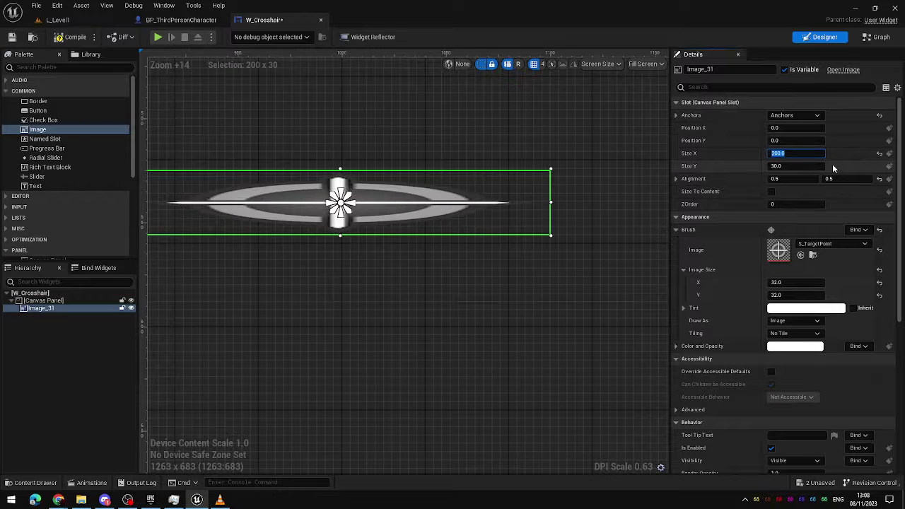
pyautogui.write('32')
pyautogui.press('Tab')
pyautogui.write('32')
pyautogui.press('Return')
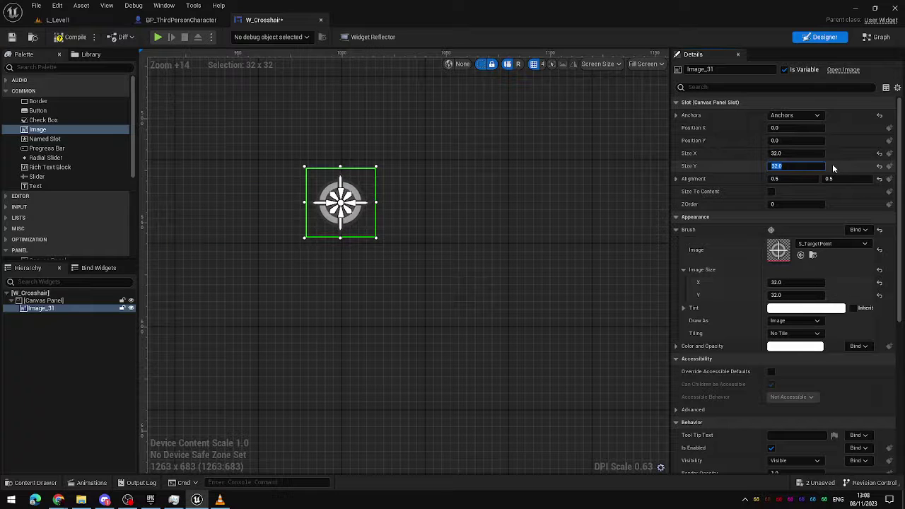
# Set the image's Size X to 200 and Size Y to 50, and enable Size To Content.
pyautogui.write('50')
pyautogui.hotkey('shift', 'Tab')
pyautogui.write('200')
pyautogui.press('Return')
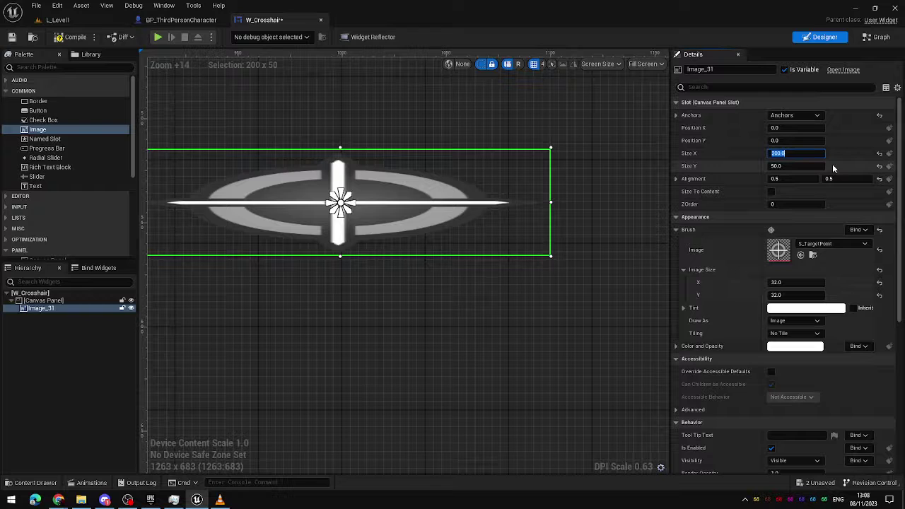
pyautogui.click(771, 192)
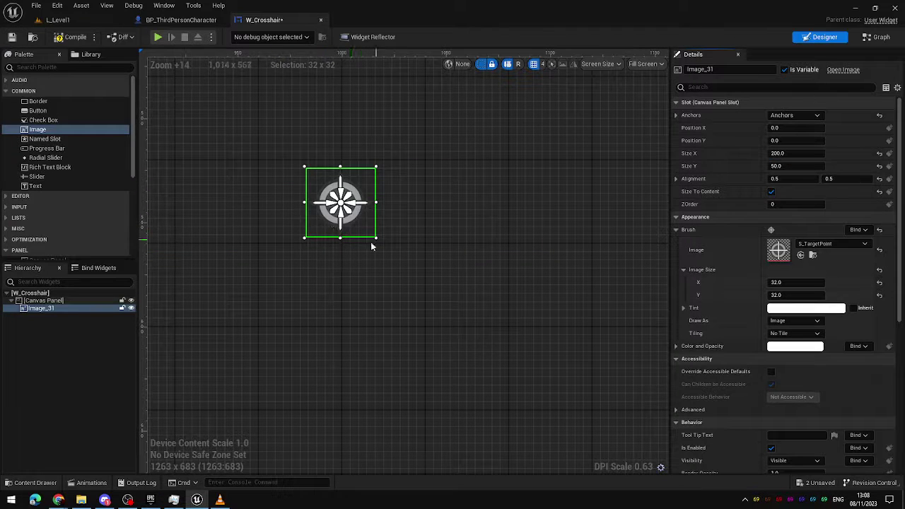
# Set the brush's Image Size to 64 x 64, and compile and save the W_Crosshair widget.
pyautogui.scroll(-19, 404, 220)
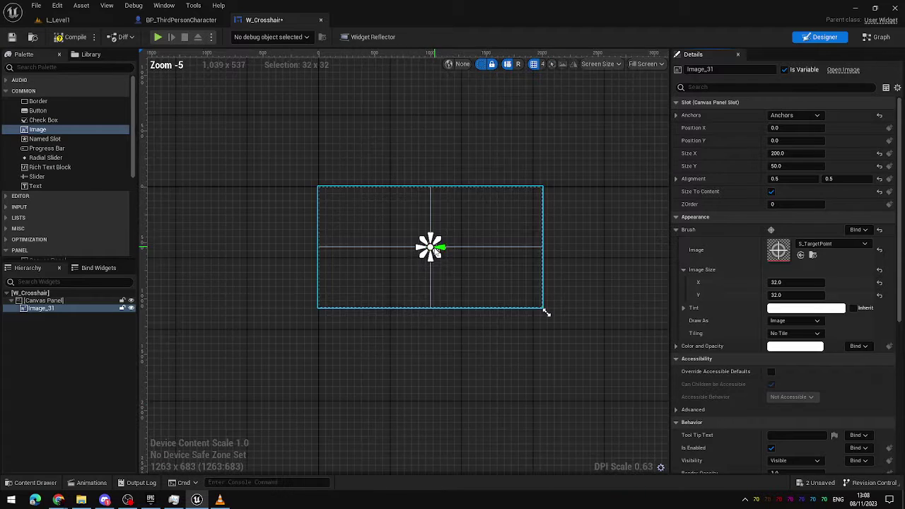
pyautogui.scroll(3, 608, 339)
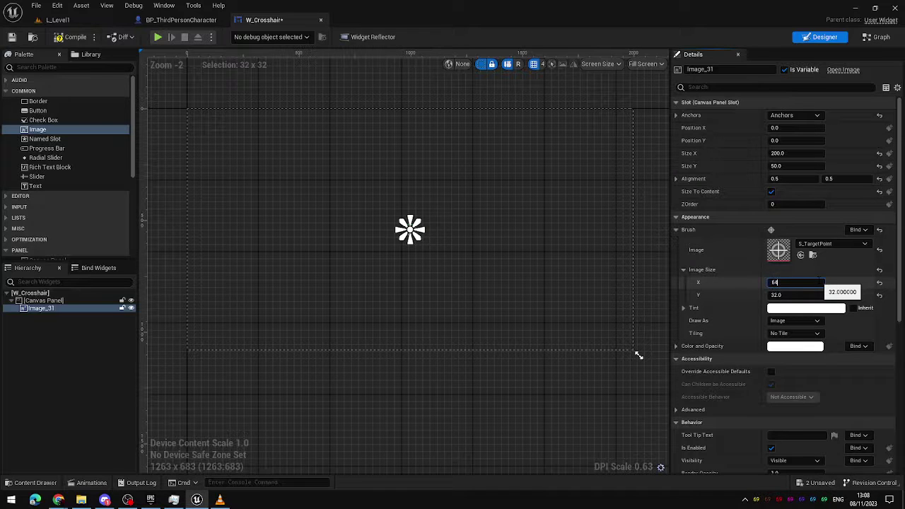
pyautogui.press('Return')
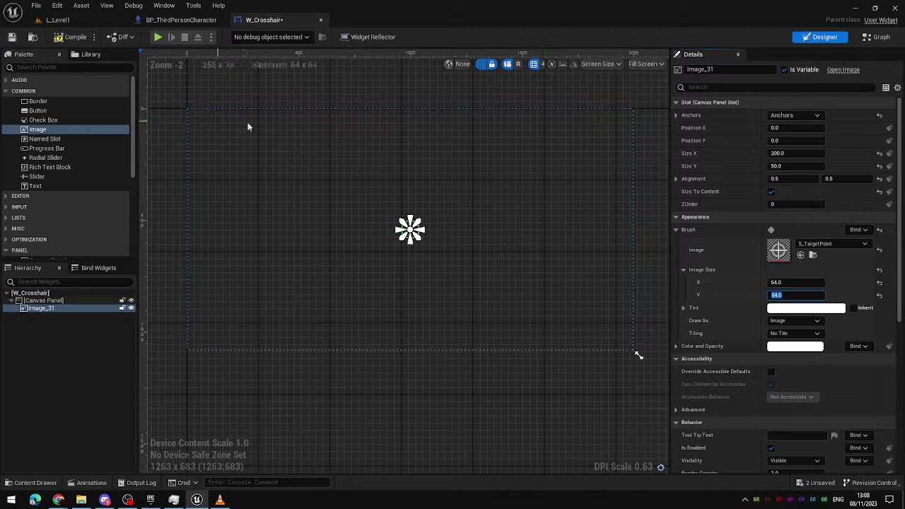
pyautogui.click(73, 37)
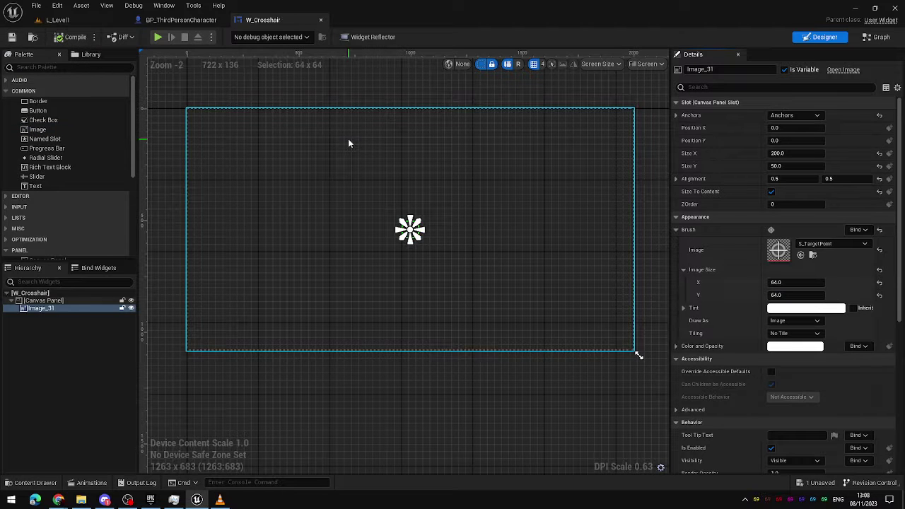
# Return to L_Level1 and open the BP_HUDController blueprint from the Blueprints folder.
pyautogui.click(94, 22)
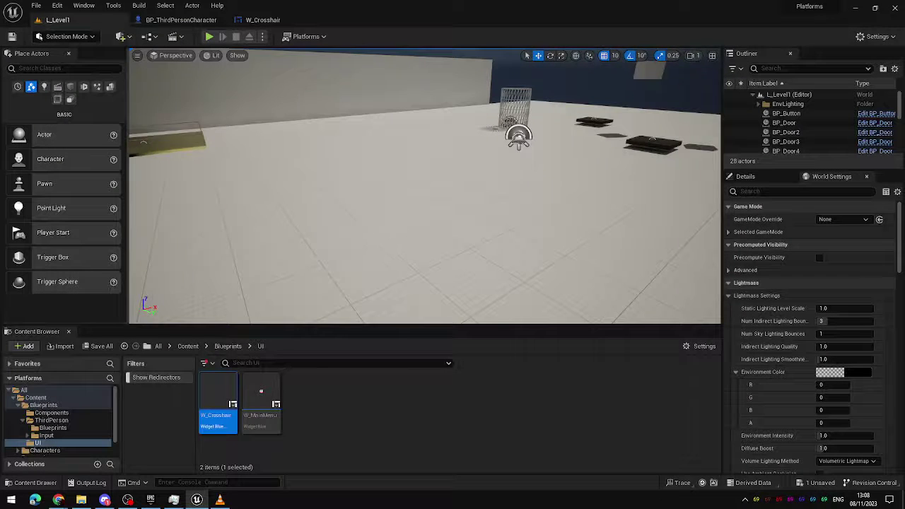
pyautogui.moveTo(414, 224); pyautogui.dragTo(417, 190, button='right')
pyautogui.moveTo(452, 219); pyautogui.dragTo(474, 220, button='right')
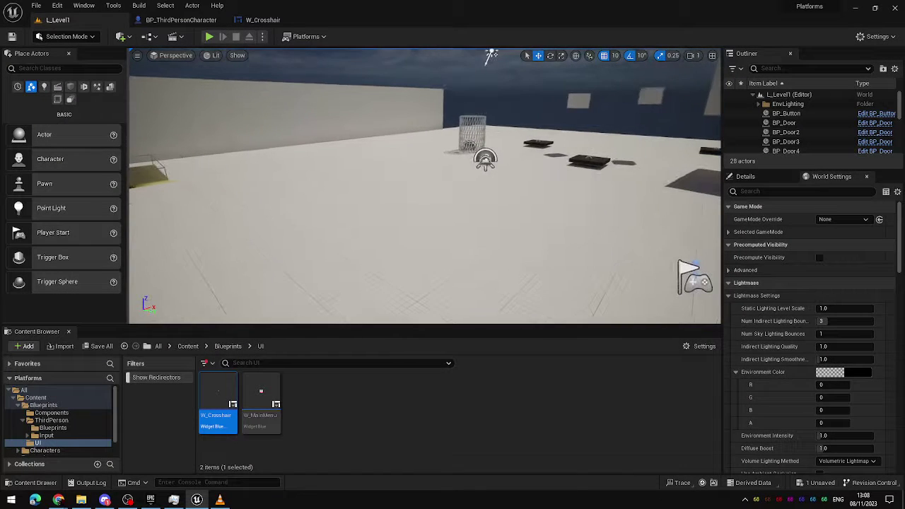
pyautogui.click(391, 385)
pyautogui.click(228, 346)
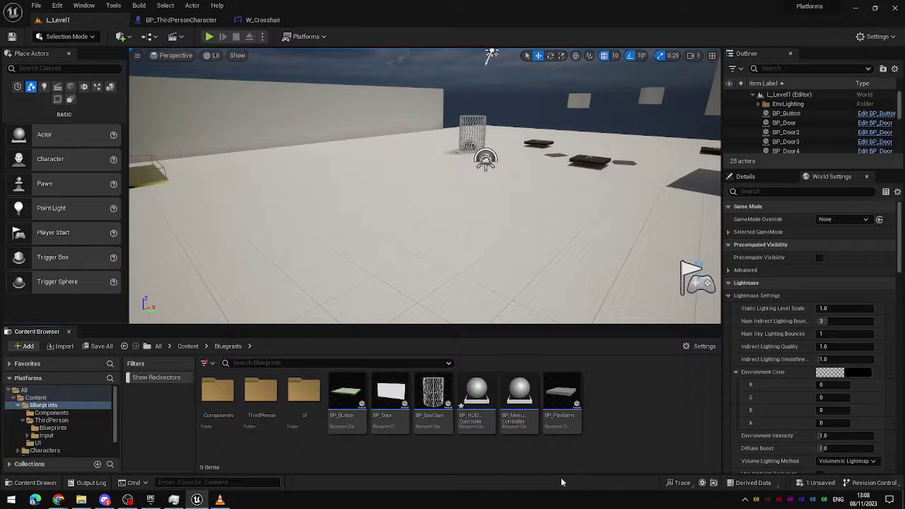
pyautogui.doubleClick(477, 404)
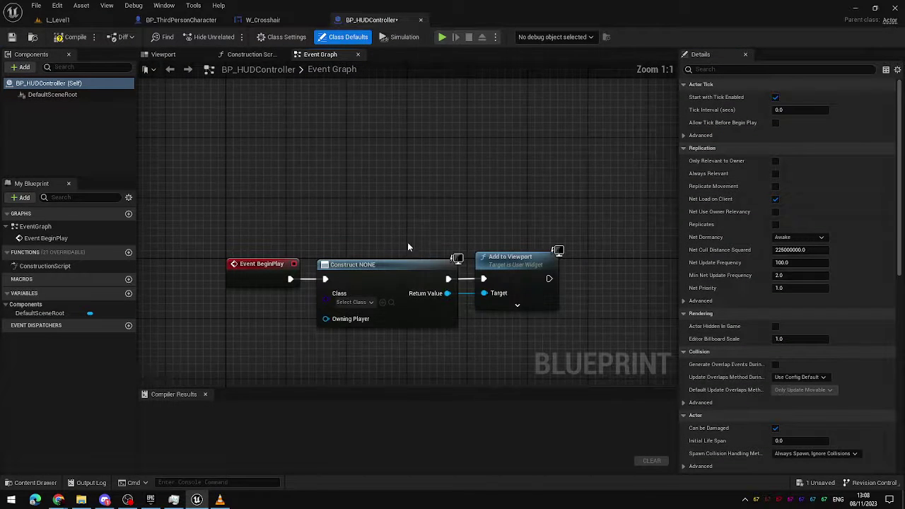
# Set the class of the Construct node in the Event Graph to W_Crosshair.
pyautogui.scroll(2, 408, 246)
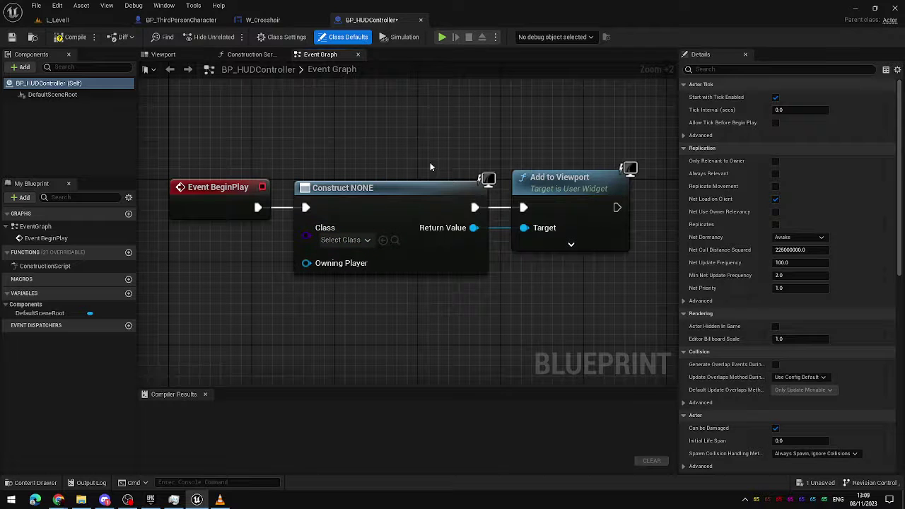
pyautogui.click(369, 242)
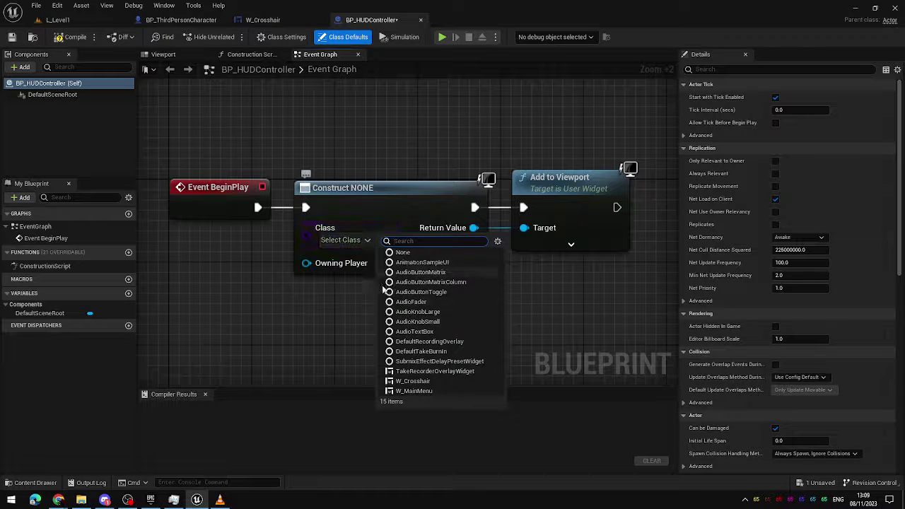
pyautogui.click(434, 382)
pyautogui.click(398, 156)
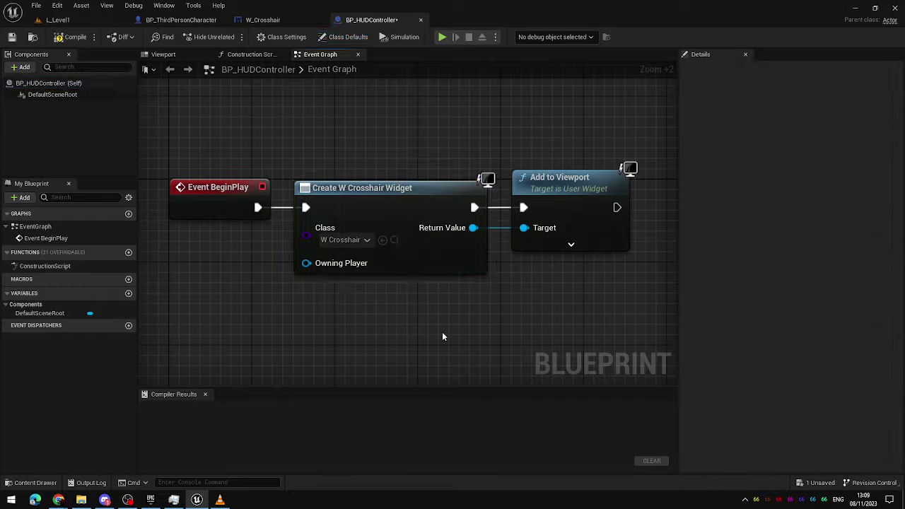
pyautogui.scroll(-2, 375, 240)
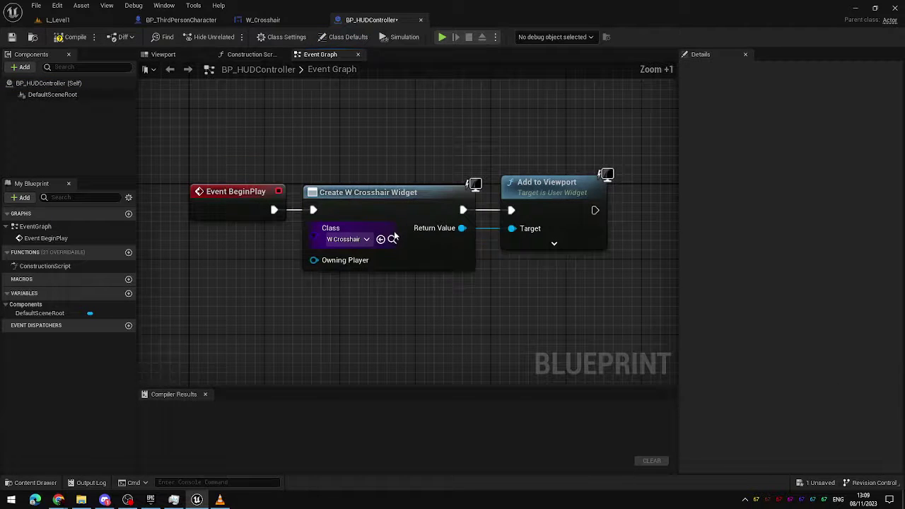
# Delete all nodes from BP_HUDController's Event Graph and close the blueprint to return to L_Level1.
pyautogui.moveTo(236, 124); pyautogui.dragTo(537, 272)
pyautogui.press('Delete')
pyautogui.moveTo(443, 249); pyautogui.dragTo(356, 223, button='right')
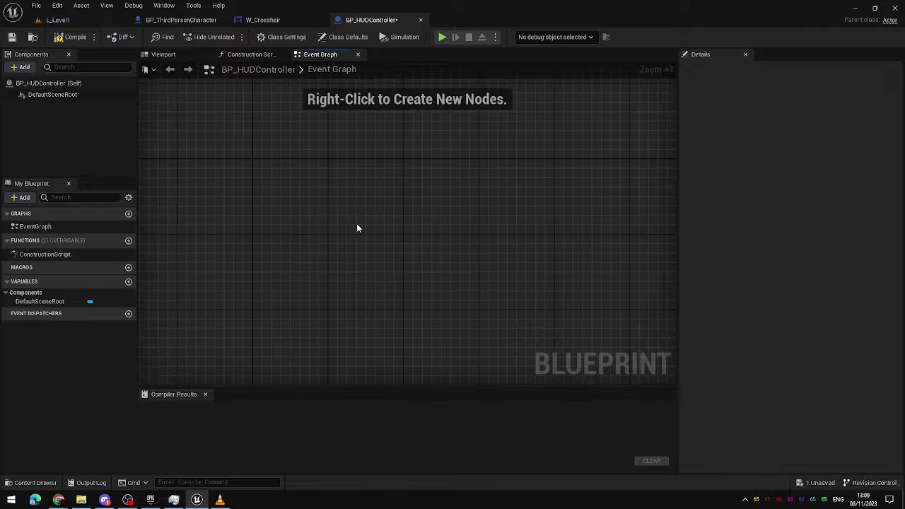
pyautogui.rightClick(323, 182)
pyautogui.click(374, 175)
pyautogui.middleClick(391, 24)
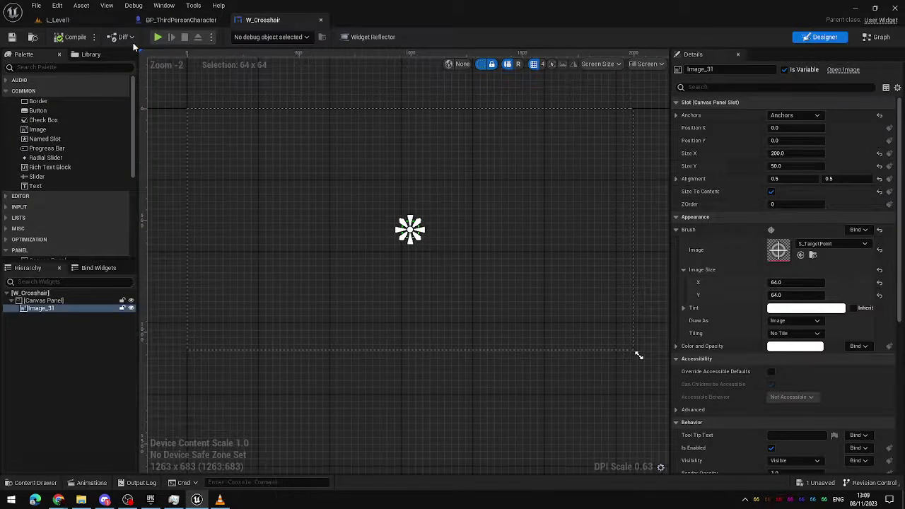
pyautogui.click(58, 19)
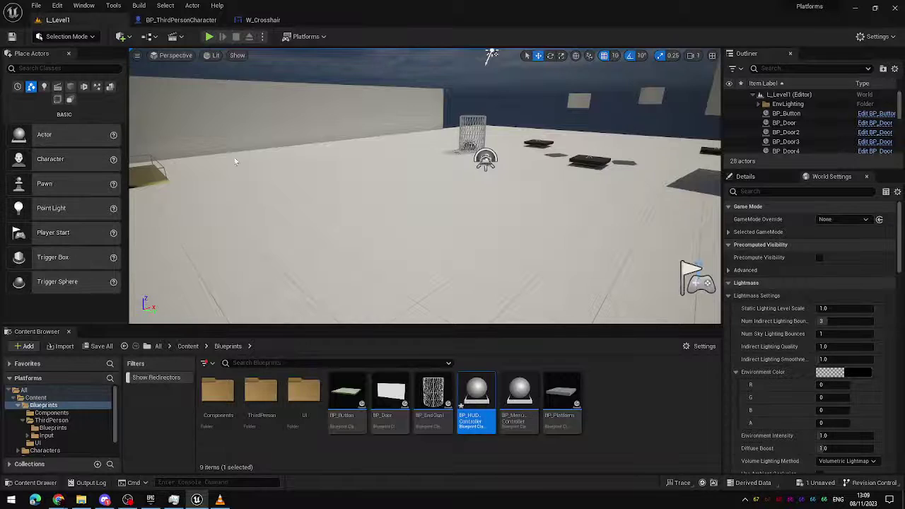
pyautogui.rightClick(627, 396)
pyautogui.click(672, 127)
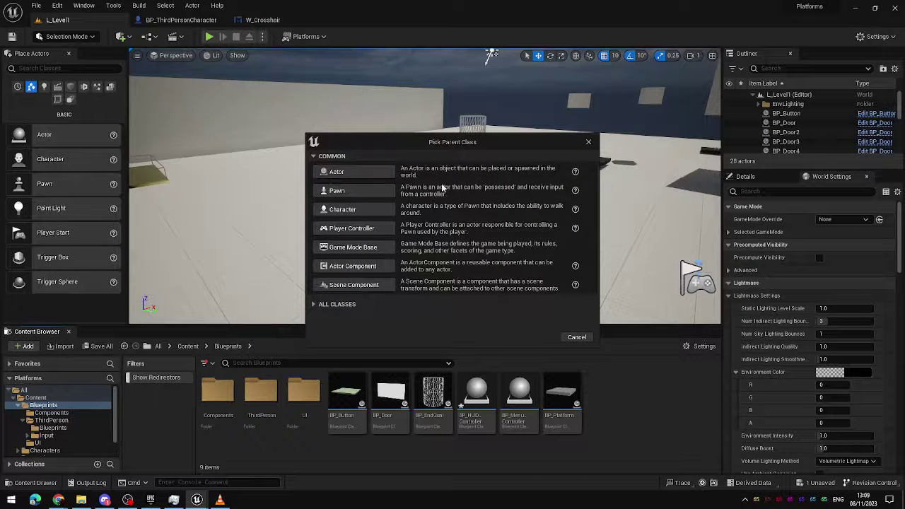
pyautogui.click(588, 144)
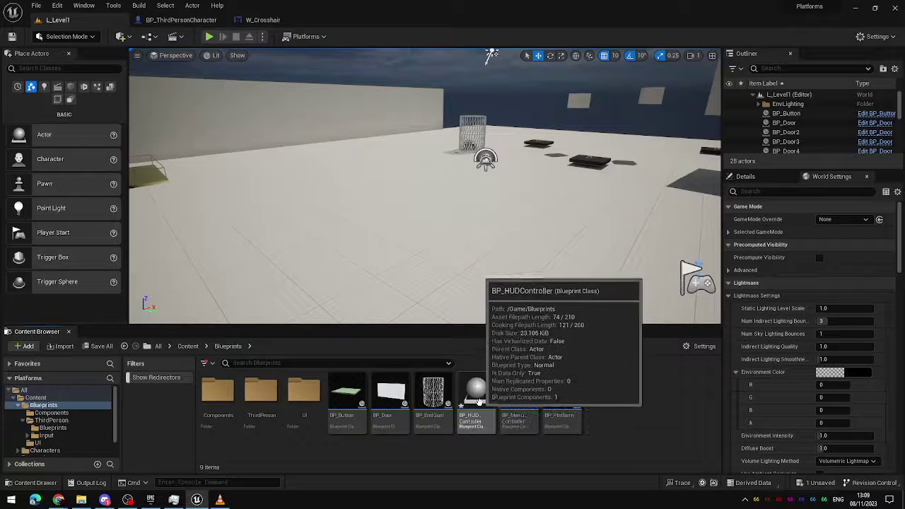
# Reopen BP_HUDController and go to its Event Graph after looking at its viewport.
pyautogui.doubleClick(474, 417)
pyautogui.click(394, 54)
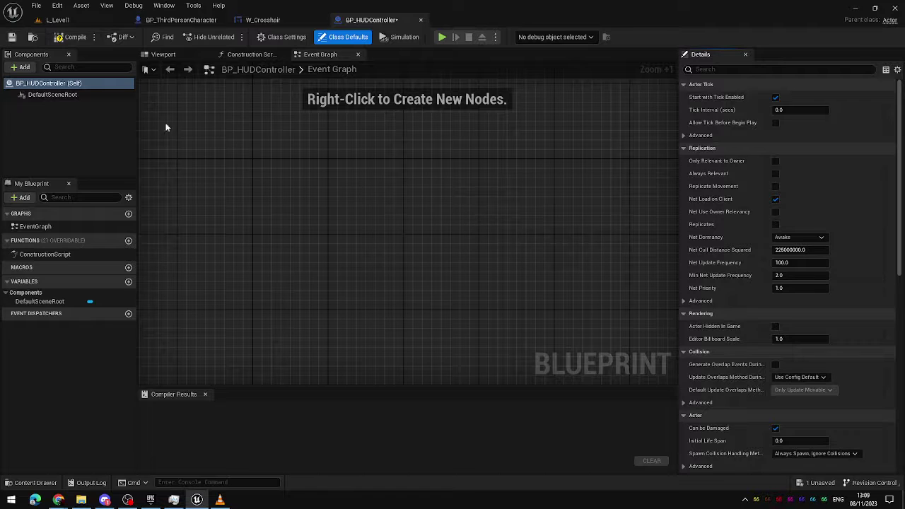
pyautogui.click(163, 54)
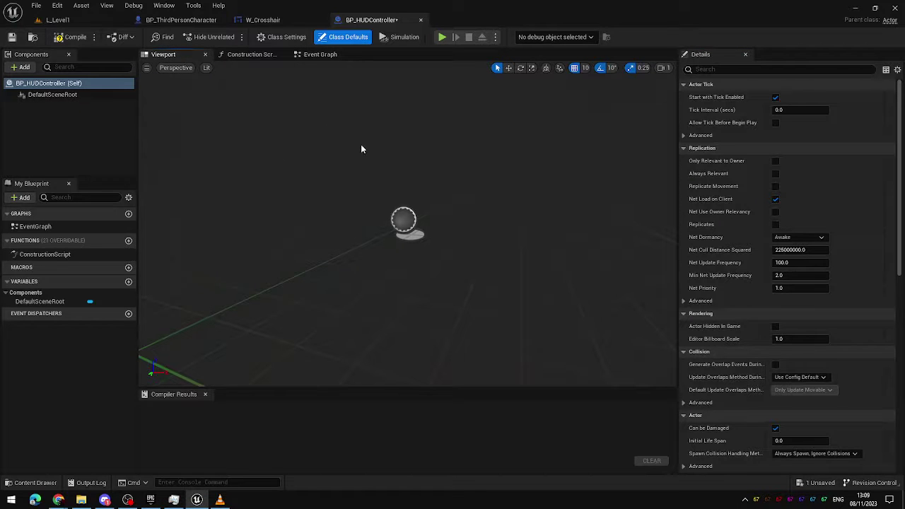
pyautogui.click(322, 54)
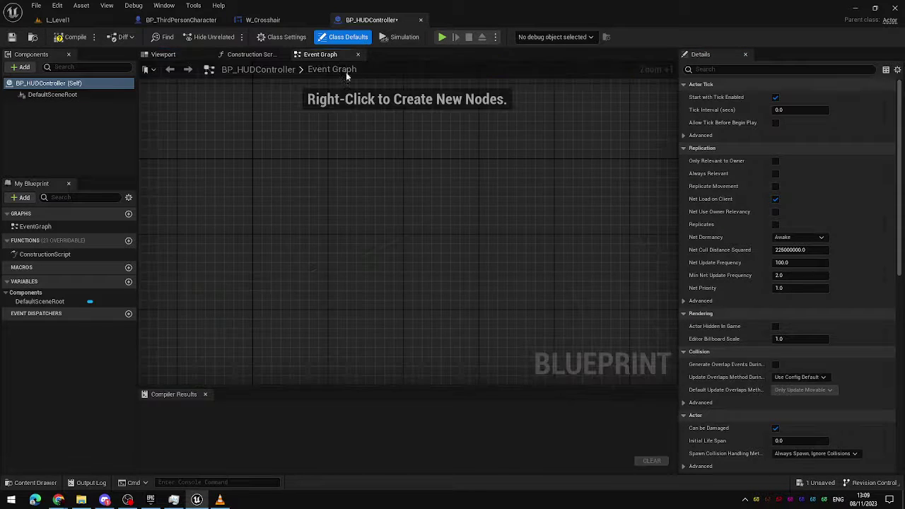
# Add an Event BeginPlay node to the empty Event Graph and position it near the upper middle.
pyautogui.rightClick(319, 168)
pyautogui.write('begin')
pyautogui.press('Return')
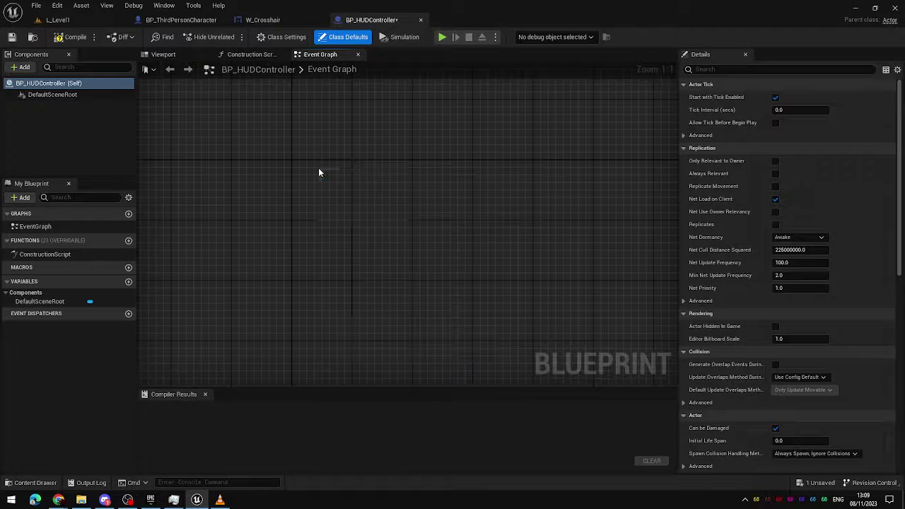
pyautogui.moveTo(353, 184); pyautogui.dragTo(330, 174)
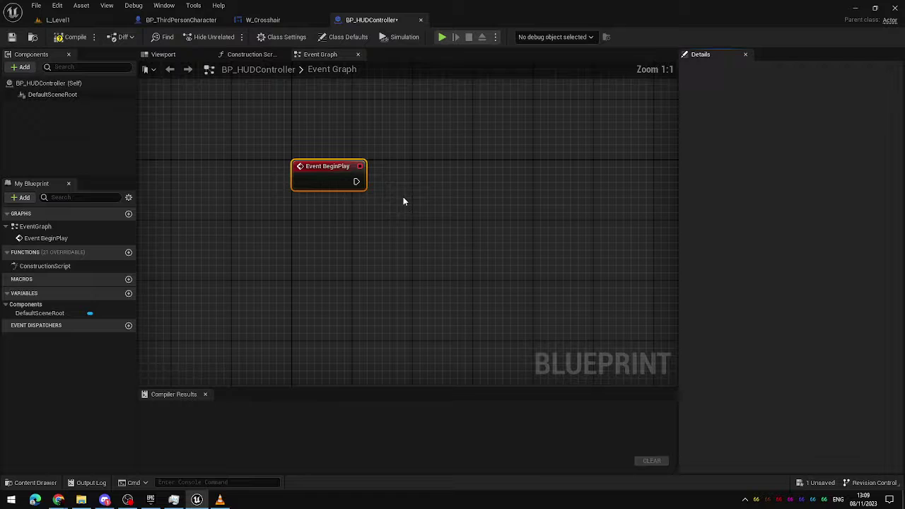
# Add a Create Widget node connected to Event BeginPlay, align it beside the event, and set its class to W_Crosshair.
pyautogui.scroll(2, 404, 201)
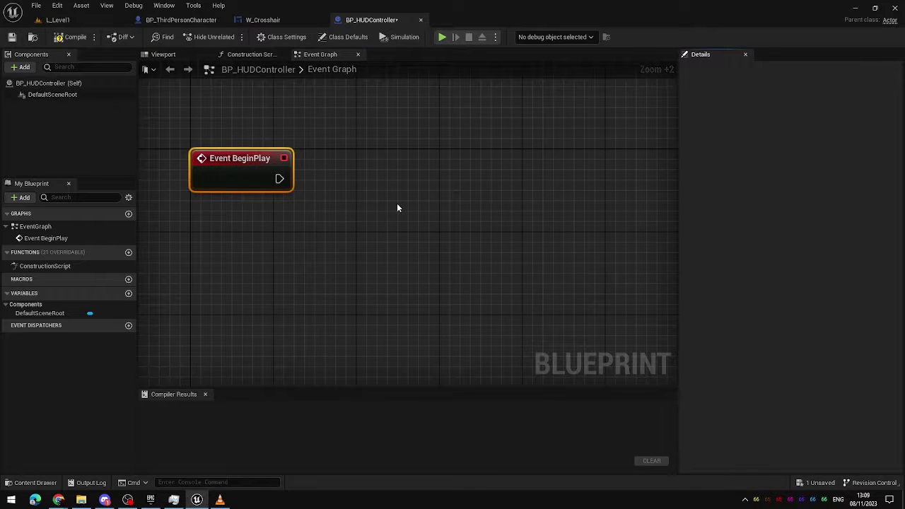
pyautogui.moveTo(396, 229); pyautogui.dragTo(365, 232, button='right')
pyautogui.moveTo(242, 108); pyautogui.dragTo(227, 223)
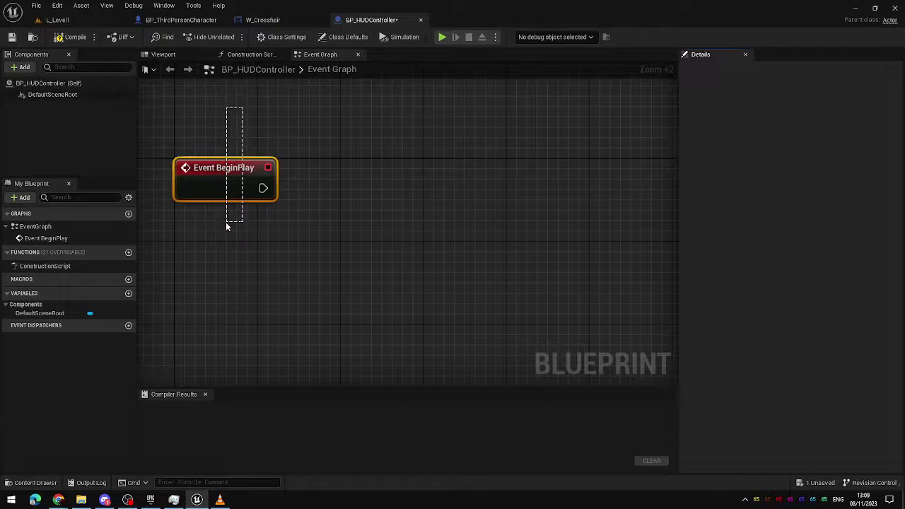
pyautogui.moveTo(263, 188); pyautogui.dragTo(366, 201)
pyautogui.write('c')
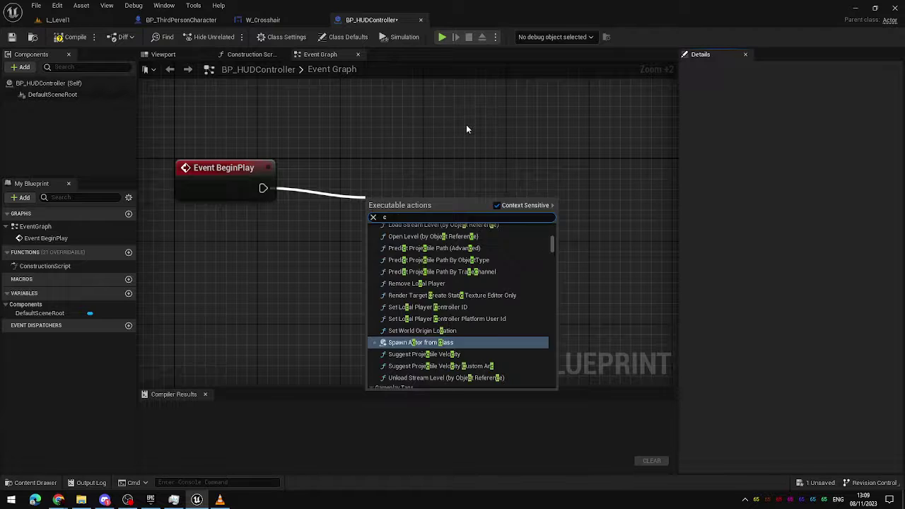
pyautogui.write('reate widget')
pyautogui.press('Return')
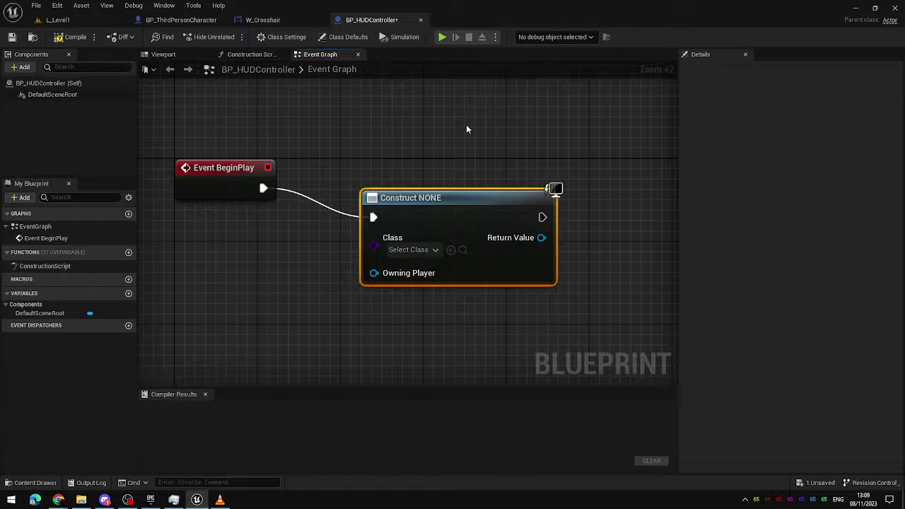
pyautogui.moveTo(418, 216); pyautogui.dragTo(376, 196)
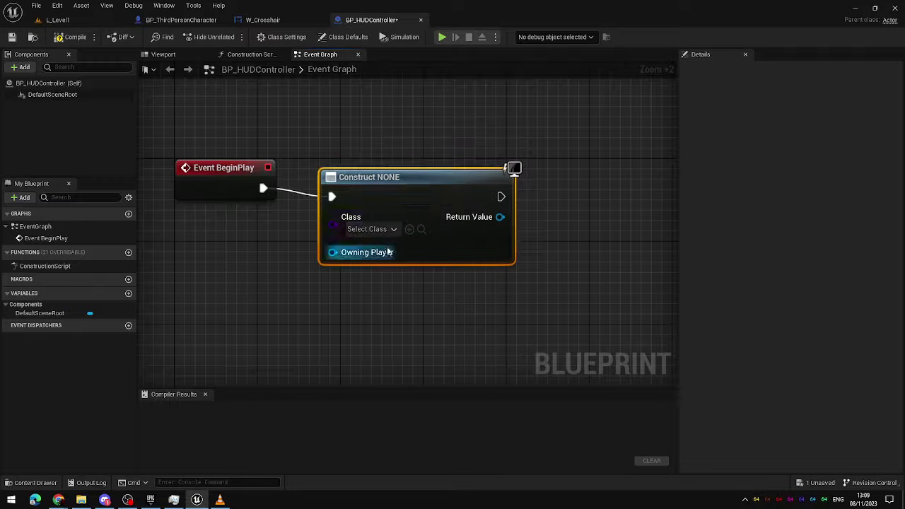
pyautogui.click(394, 228)
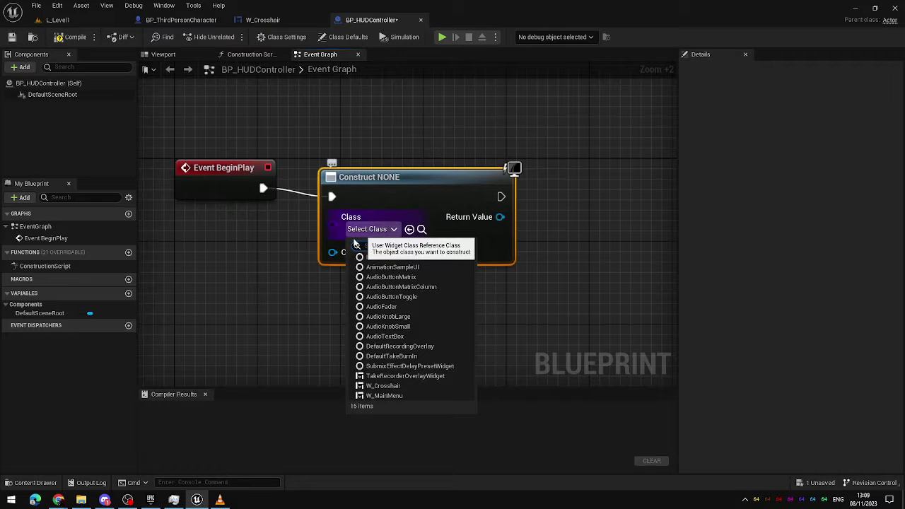
pyautogui.click(385, 386)
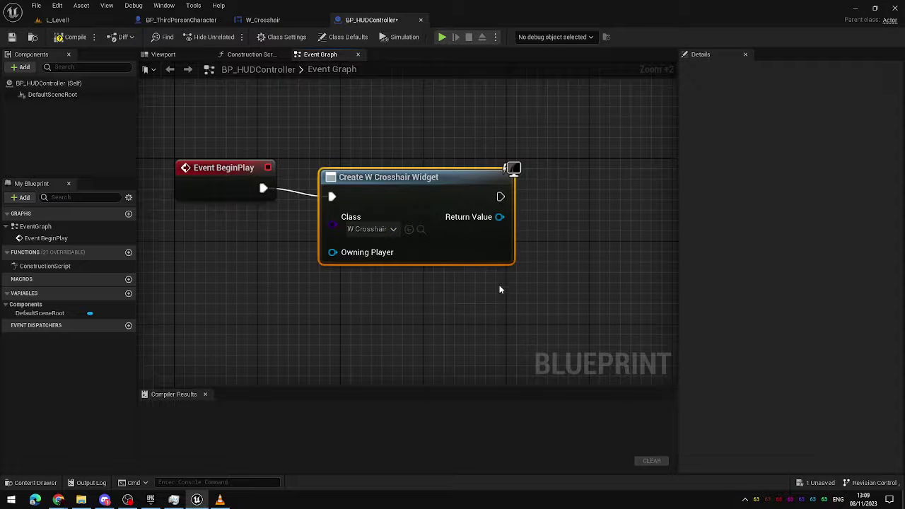
# Add an Add to Viewport node from the Create W Crosshair Widget node's Return Value and position it beside that node.
pyautogui.moveTo(499, 289); pyautogui.dragTo(422, 268, button='right')
pyautogui.moveTo(472, 251); pyautogui.dragTo(445, 258, button='right')
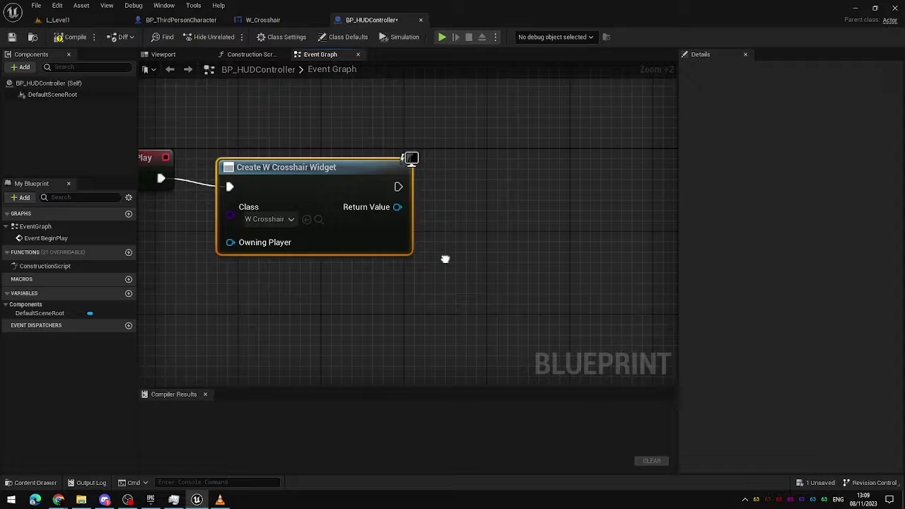
pyautogui.moveTo(401, 203); pyautogui.dragTo(486, 176)
pyautogui.write('add to')
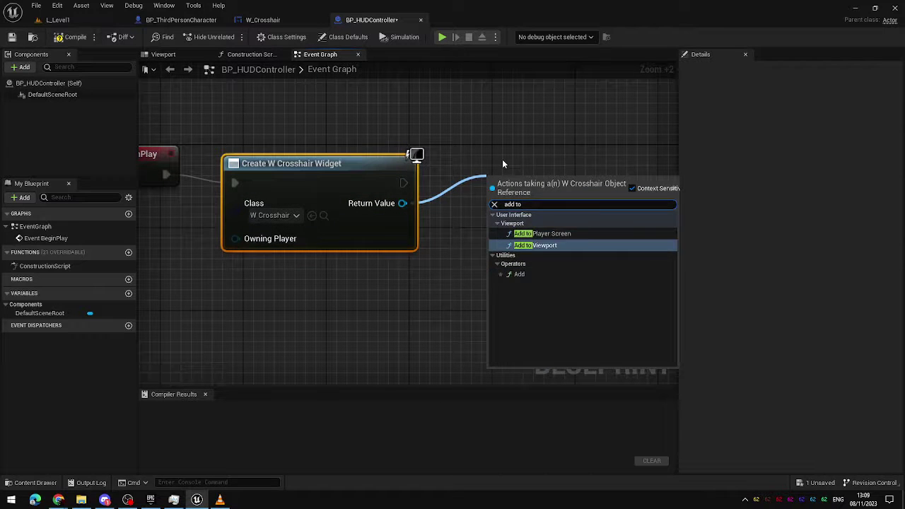
pyautogui.press('Return')
pyautogui.moveTo(540, 177); pyautogui.dragTo(522, 153)
pyautogui.moveTo(491, 231); pyautogui.dragTo(531, 224, button='right')
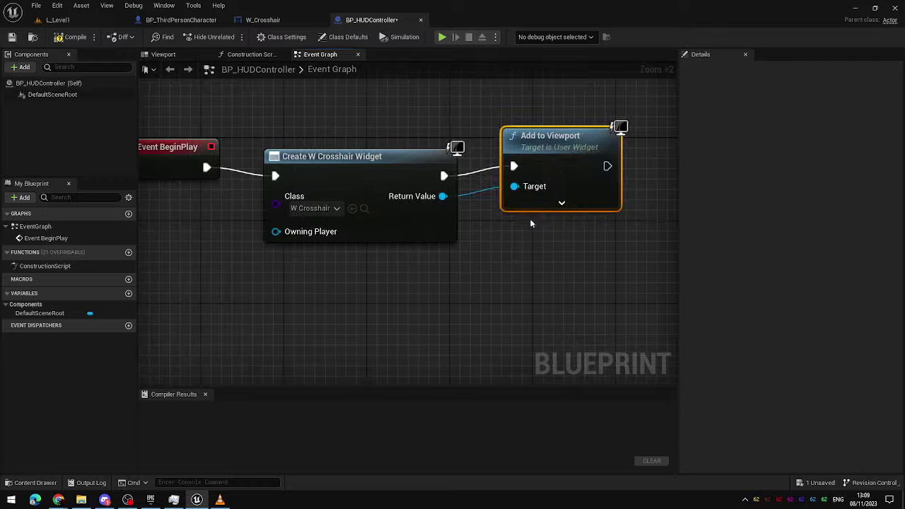
pyautogui.moveTo(542, 236); pyautogui.dragTo(542, 234)
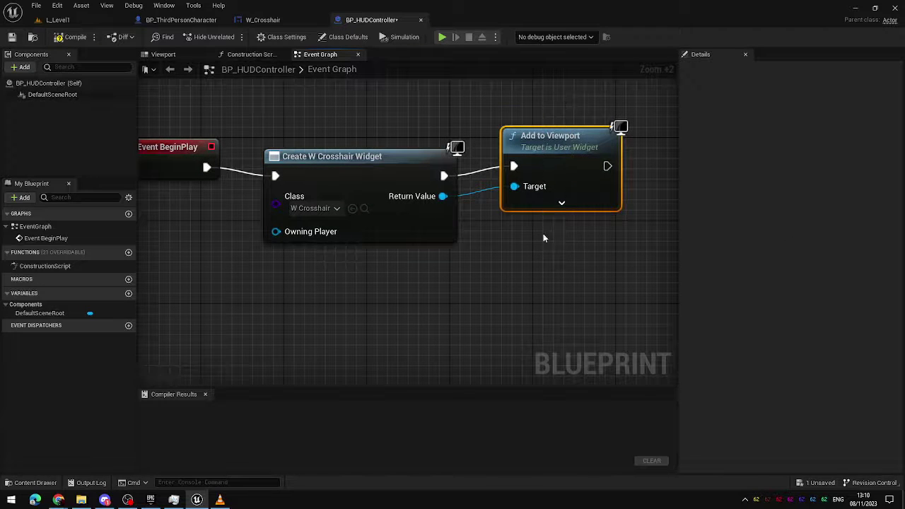
pyautogui.rightClick(520, 272)
pyautogui.write('add to')
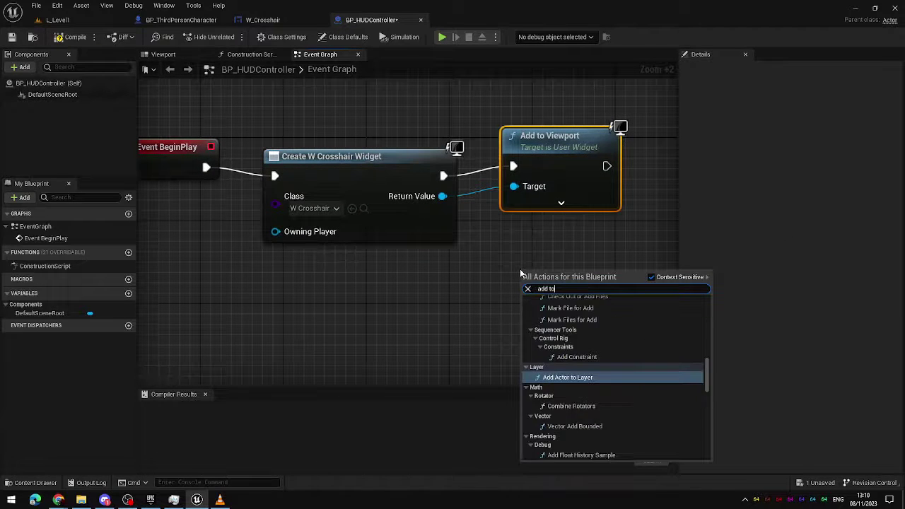
pyautogui.write(' viewp')
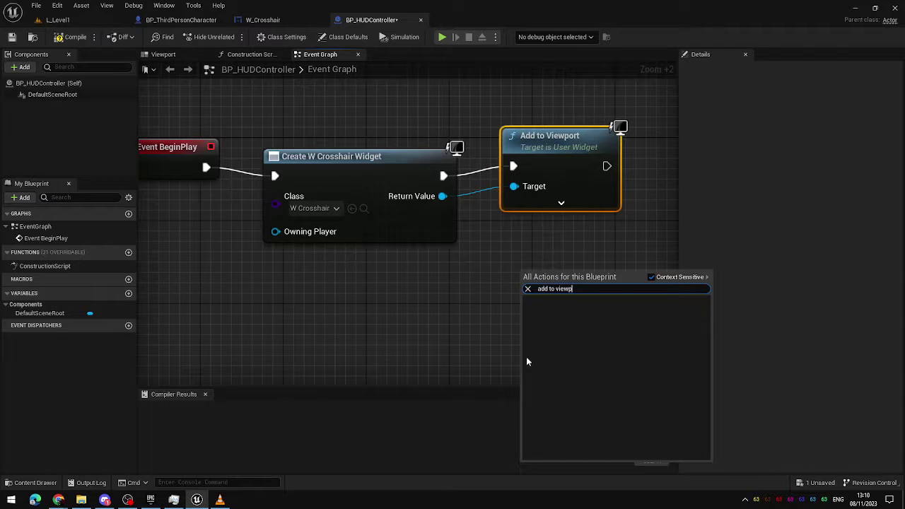
pyautogui.click(490, 241)
# Delete the Add to Viewport node from the Event Graph.
pyautogui.click(544, 151)
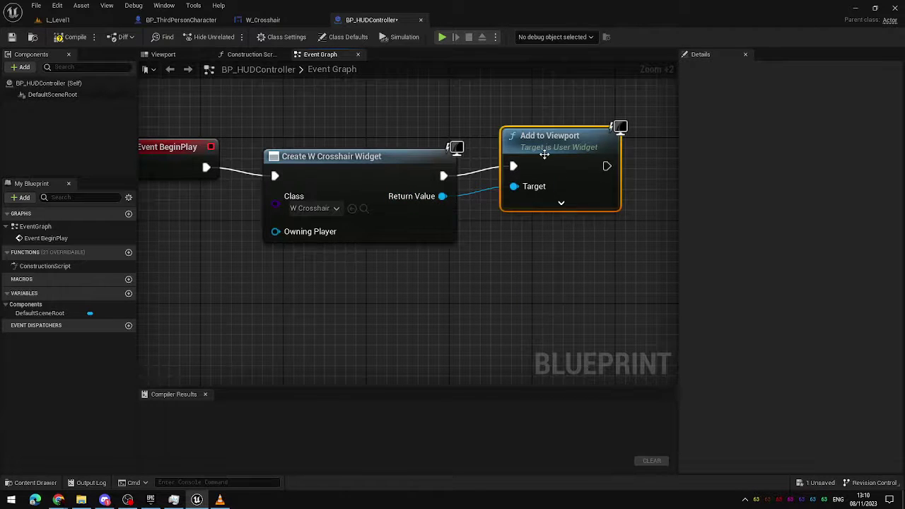
pyautogui.press('Delete')
pyautogui.moveTo(378, 106); pyautogui.dragTo(355, 278)
pyautogui.click(536, 284)
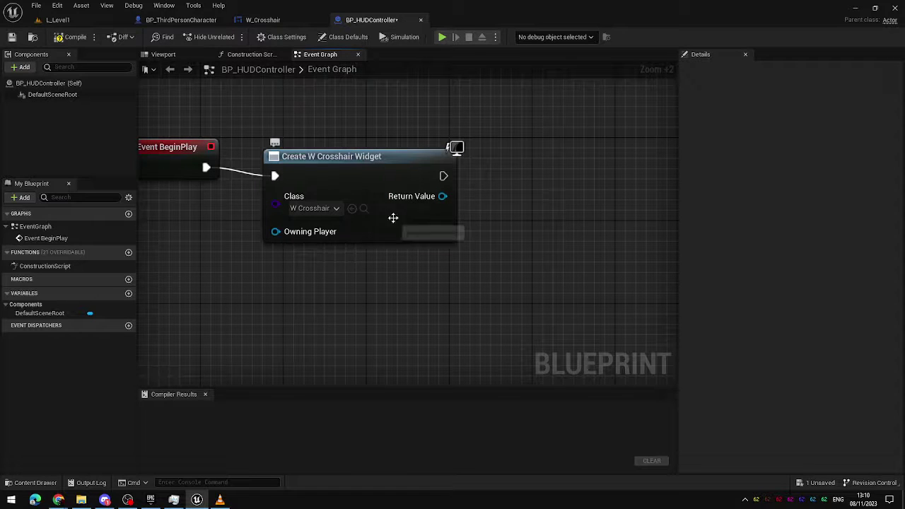
# Connect a new Add to Viewport node to the crosshair widget's Return Value, place it alongside, and compile BP_HUDController.
pyautogui.moveTo(442, 196); pyautogui.dragTo(515, 209)
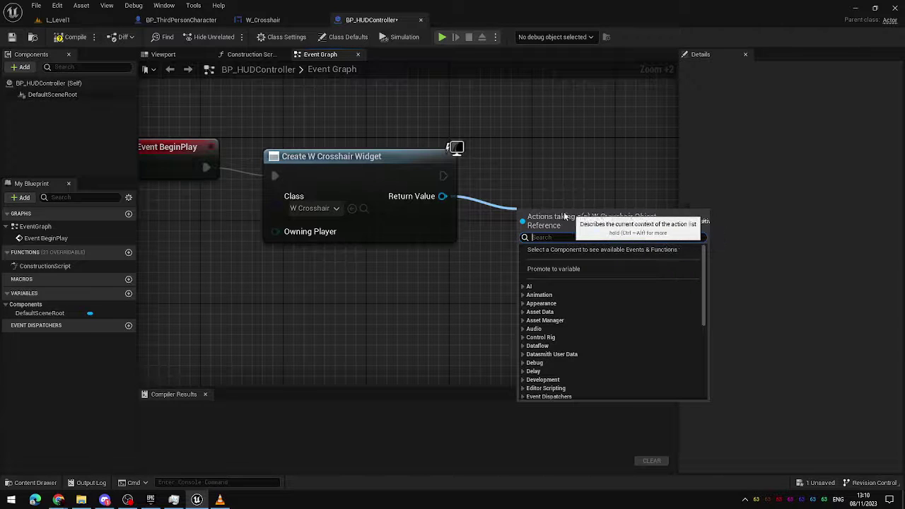
pyautogui.write('a')
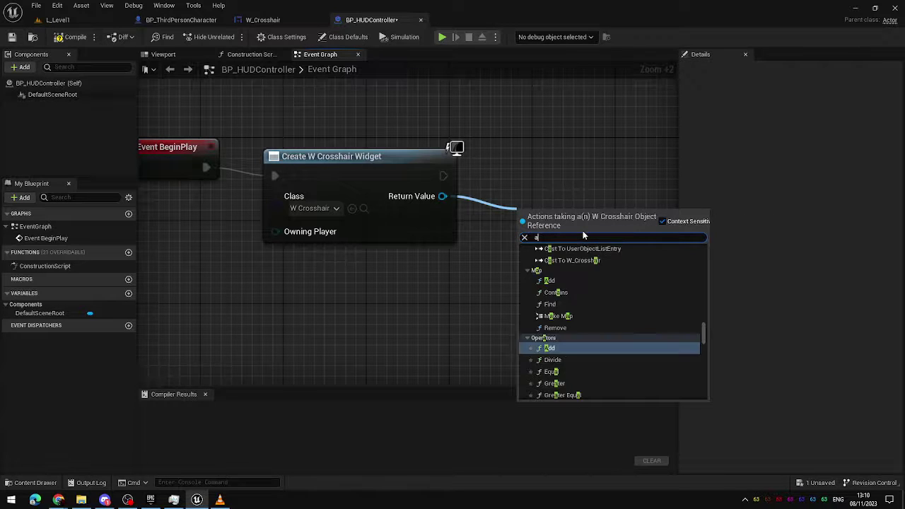
pyautogui.write('dd to view')
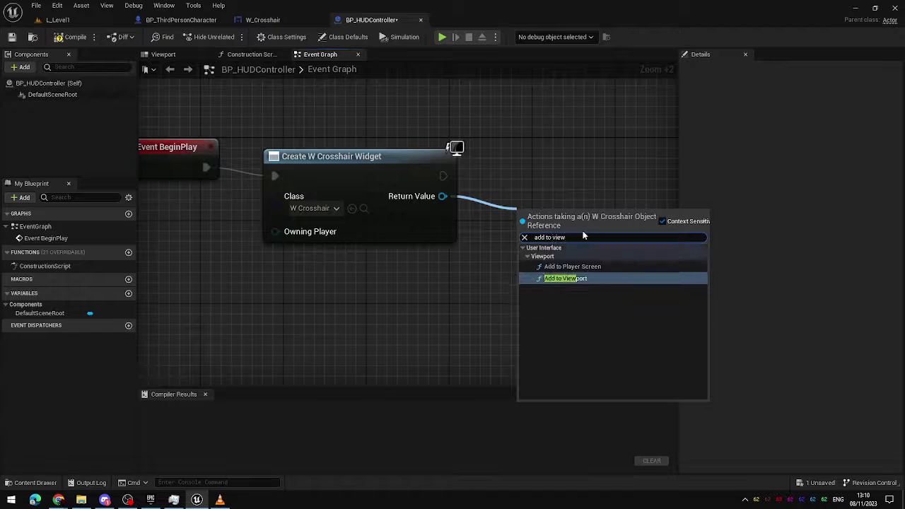
pyautogui.press('Return')
pyautogui.moveTo(584, 235); pyautogui.dragTo(563, 161)
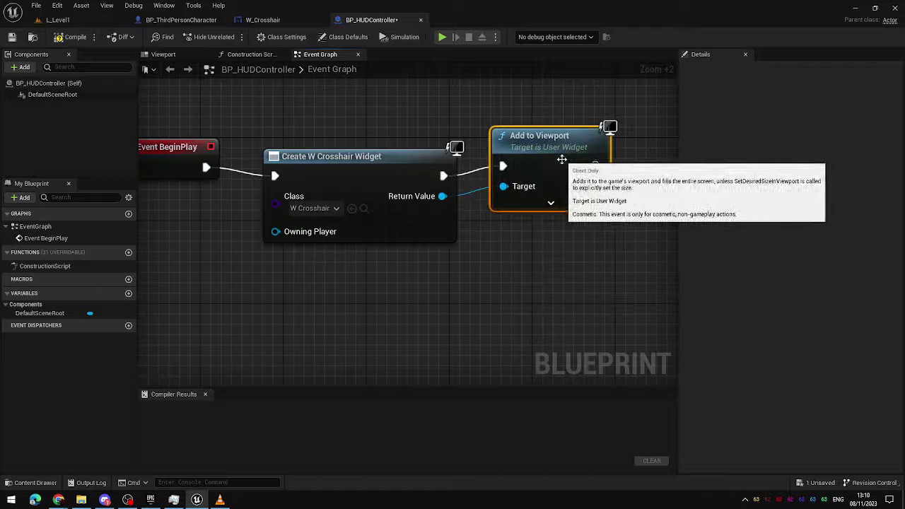
pyautogui.moveTo(349, 258); pyautogui.dragTo(414, 293, button='right')
pyautogui.scroll(-1, 414, 290)
pyautogui.moveTo(478, 302); pyautogui.dragTo(459, 298, button='right')
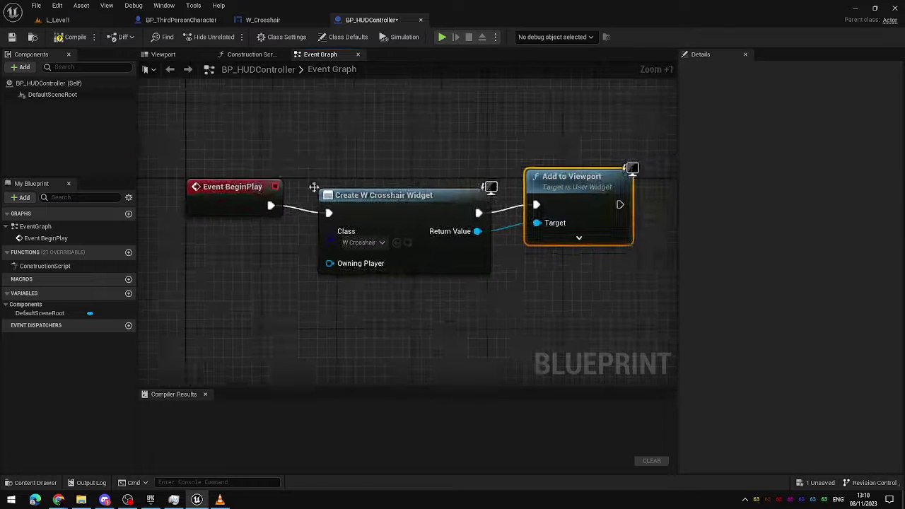
pyautogui.click(69, 36)
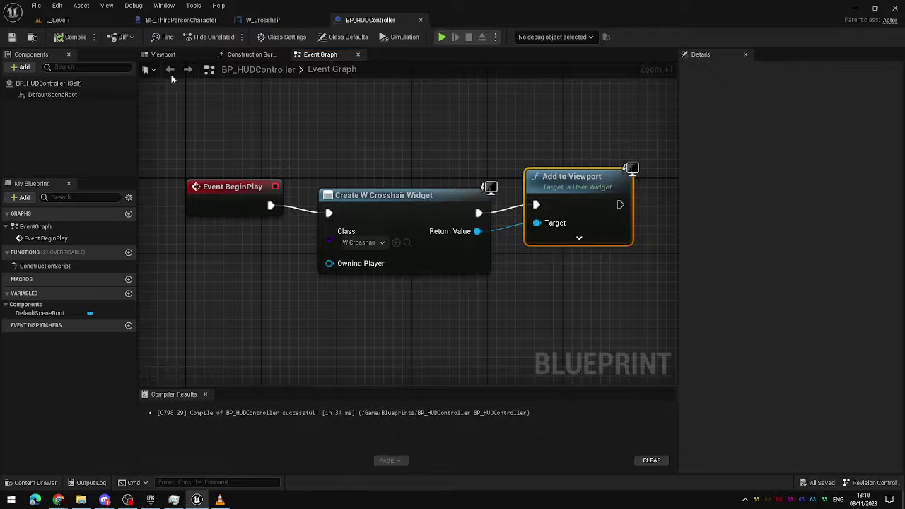
# Return to L_Level1 and place a BP_HUDController actor from the Blueprints folder on the level floor.
pyautogui.click(76, 21)
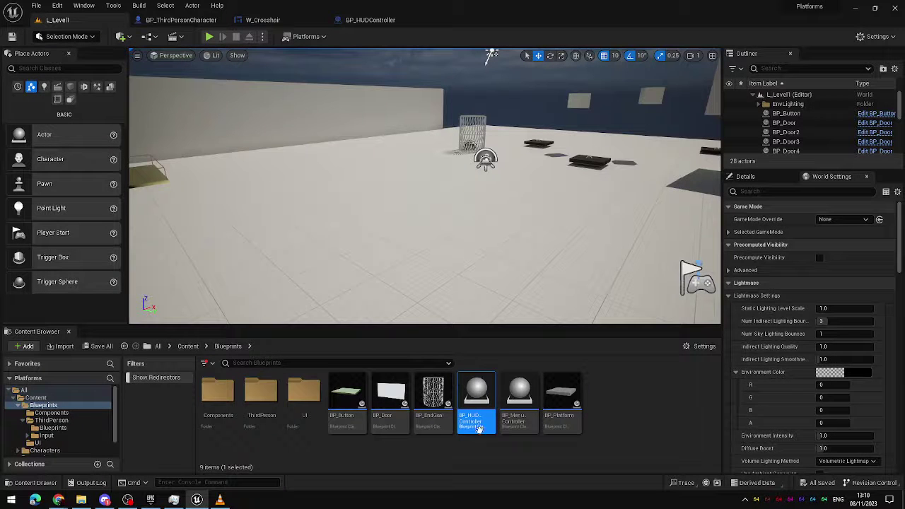
pyautogui.moveTo(470, 389); pyautogui.dragTo(360, 196)
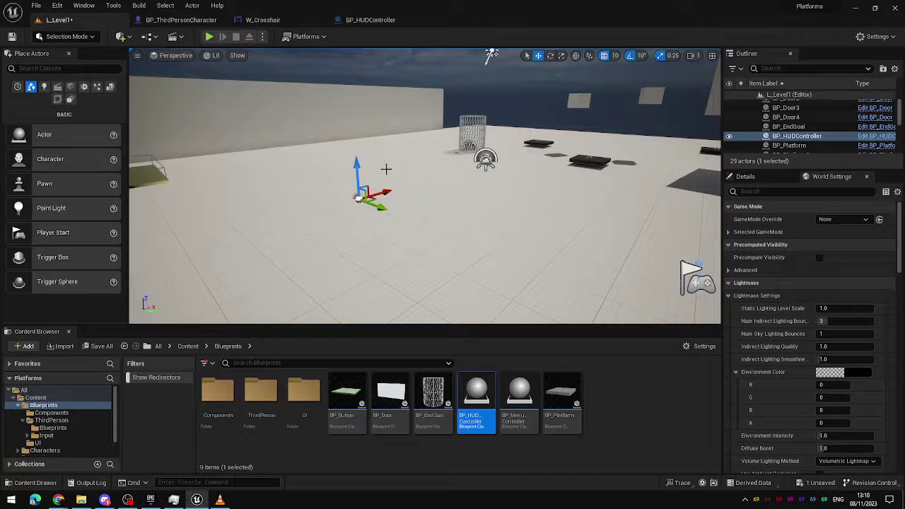
# Play the level, run the character back and forth to check the crosshair, and stop the session.
pyautogui.click(209, 37)
pyautogui.press('w')
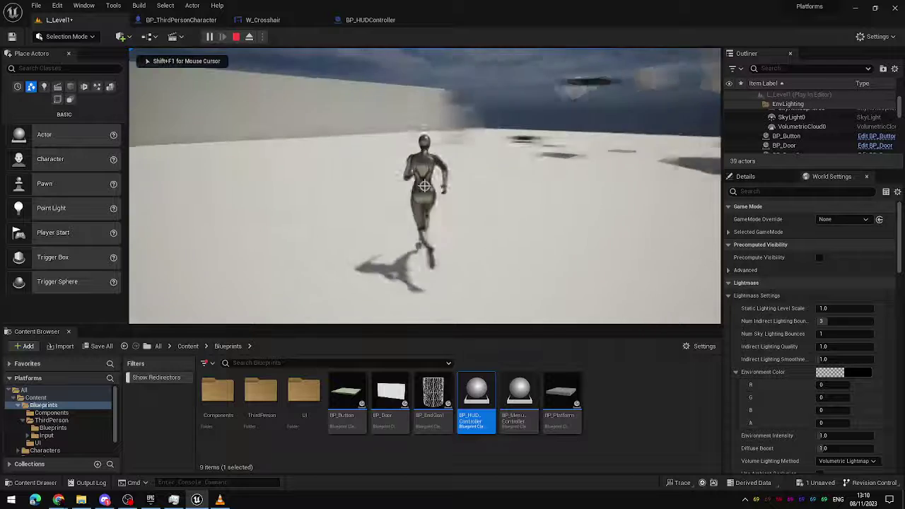
pyautogui.press('s')
pyautogui.press('w')
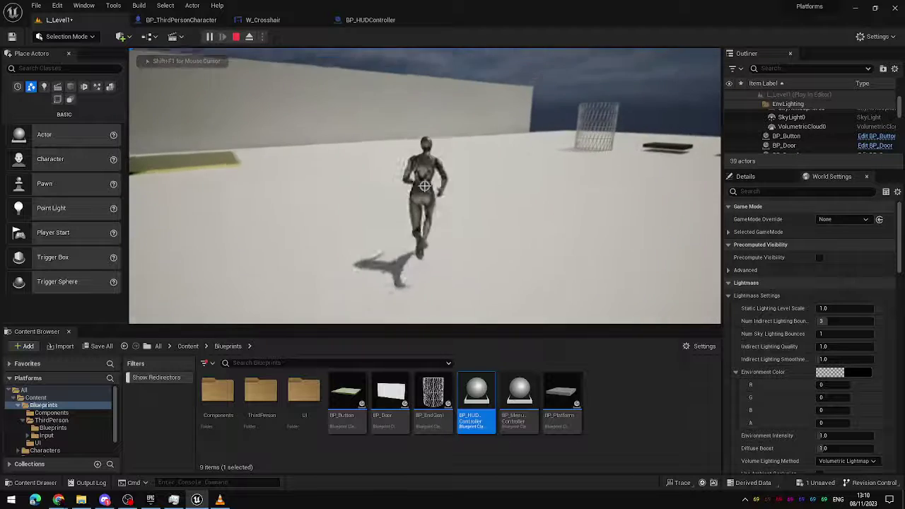
pyautogui.press('s')
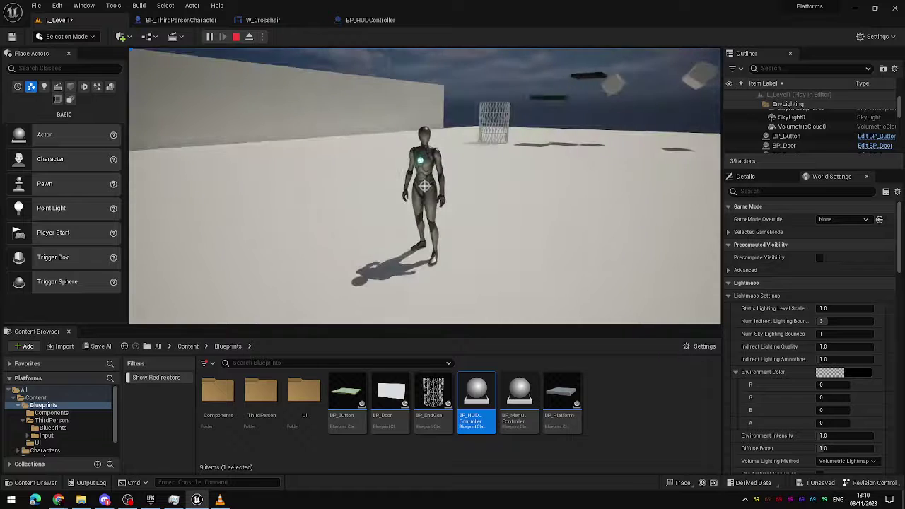
pyautogui.press('Escape')
# Search the Content folder for "third" and open the BP_ThirdPersonCharacter blueprint.
pyautogui.click(188, 345)
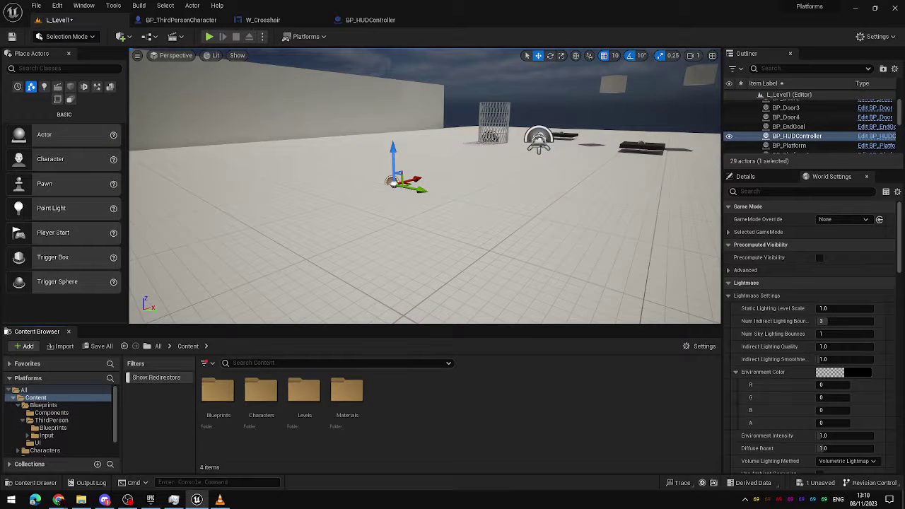
pyautogui.write('third')
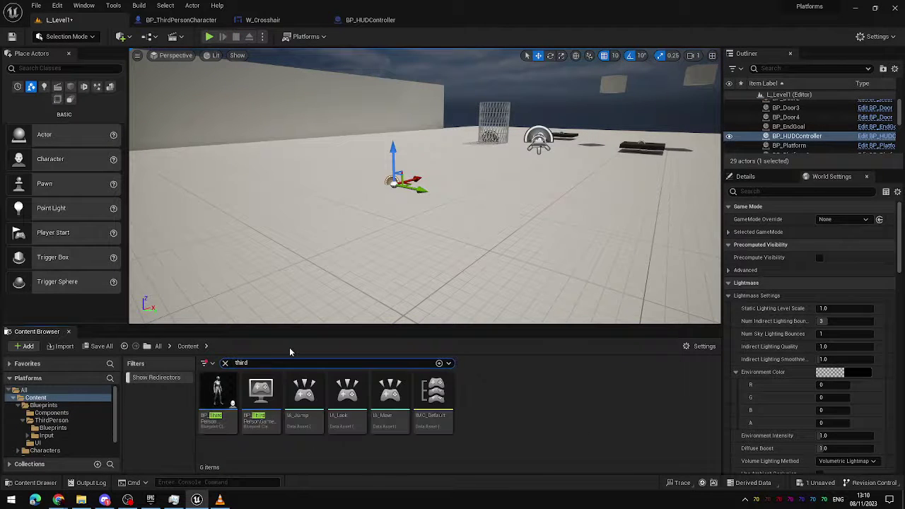
pyautogui.doubleClick(219, 403)
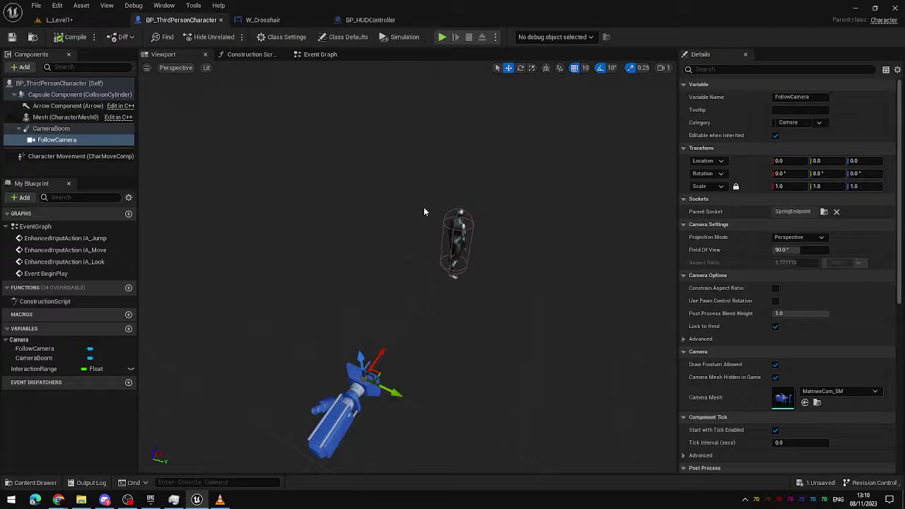
# Shift the FollowCamera sideways to a Y location of 50.0 and compile BP_ThirdPersonCharacter.
pyautogui.moveTo(424, 212); pyautogui.dragTo(513, 257, button='right')
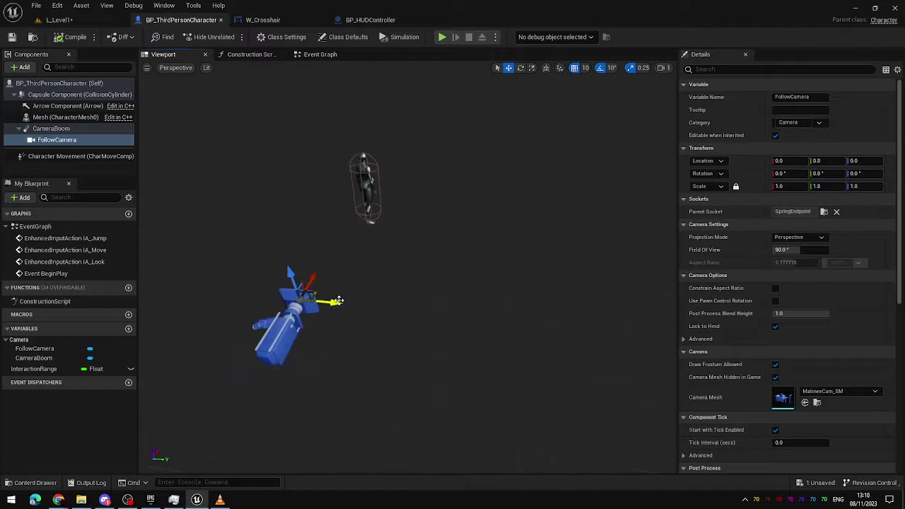
pyautogui.moveTo(337, 303); pyautogui.dragTo(378, 318)
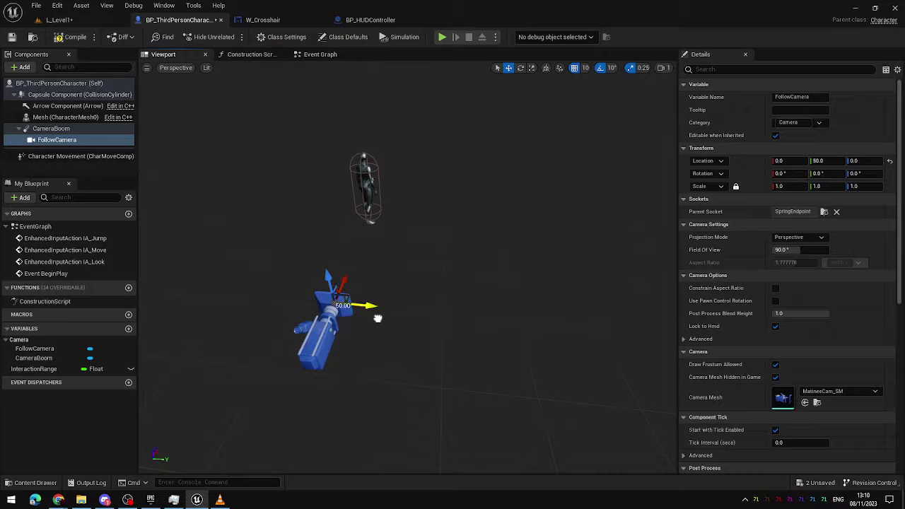
pyautogui.click(75, 37)
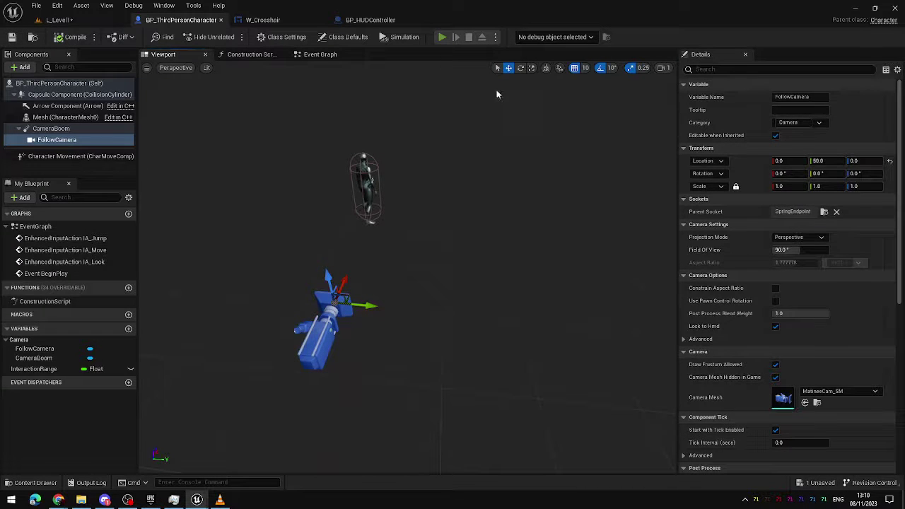
# Play the level in a preview window and run the character around to check the crosshair against the offset camera.
pyautogui.click(441, 36)
pyautogui.press('w')
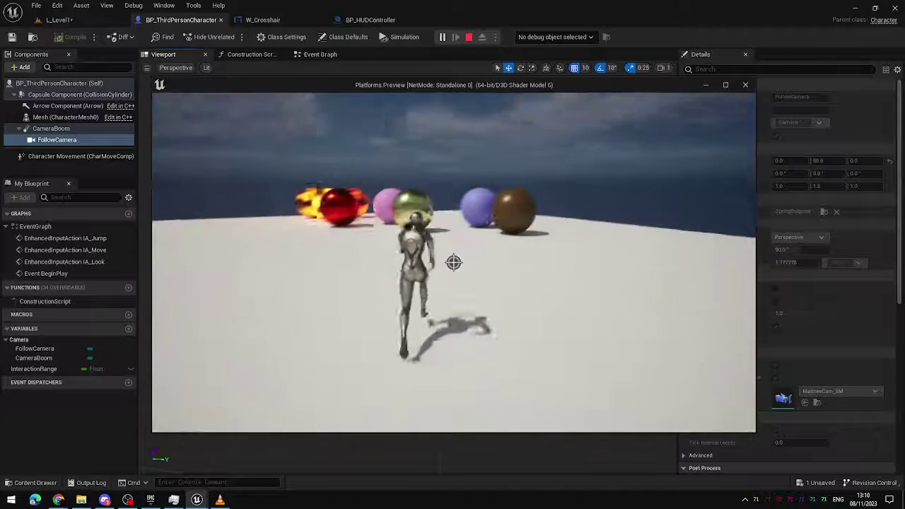
pyautogui.press('d')
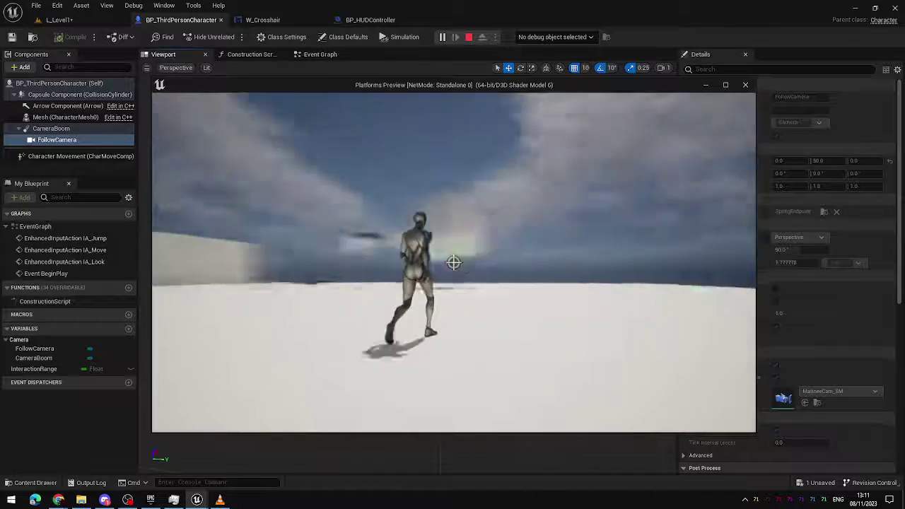